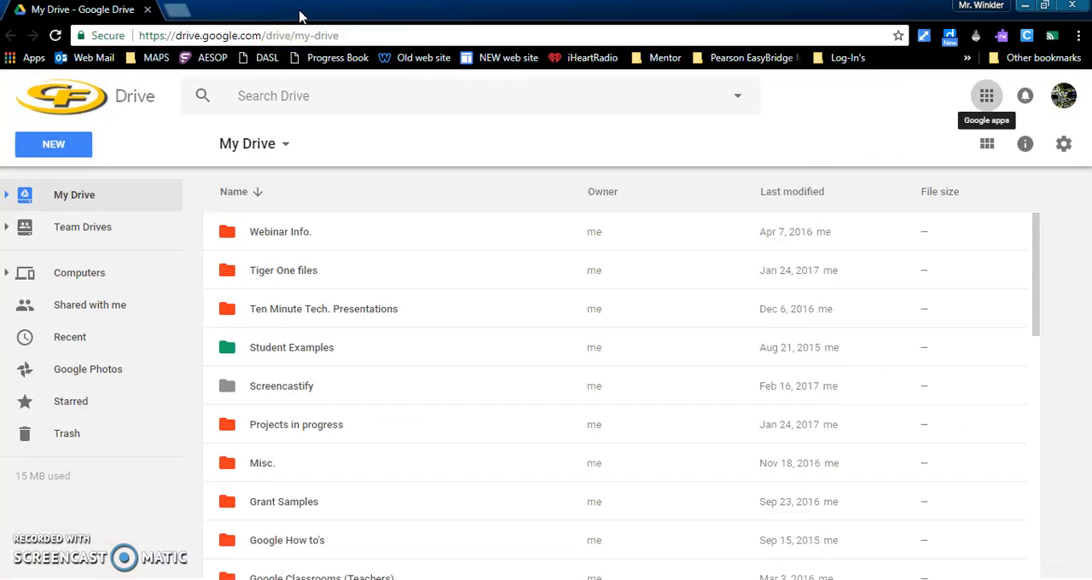
click(176, 11)
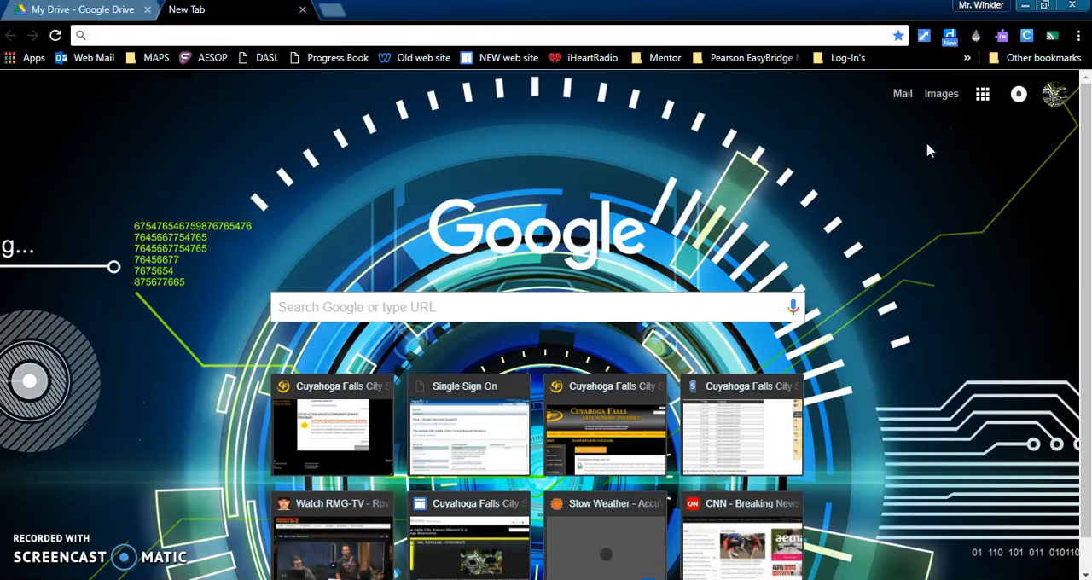
click(982, 94)
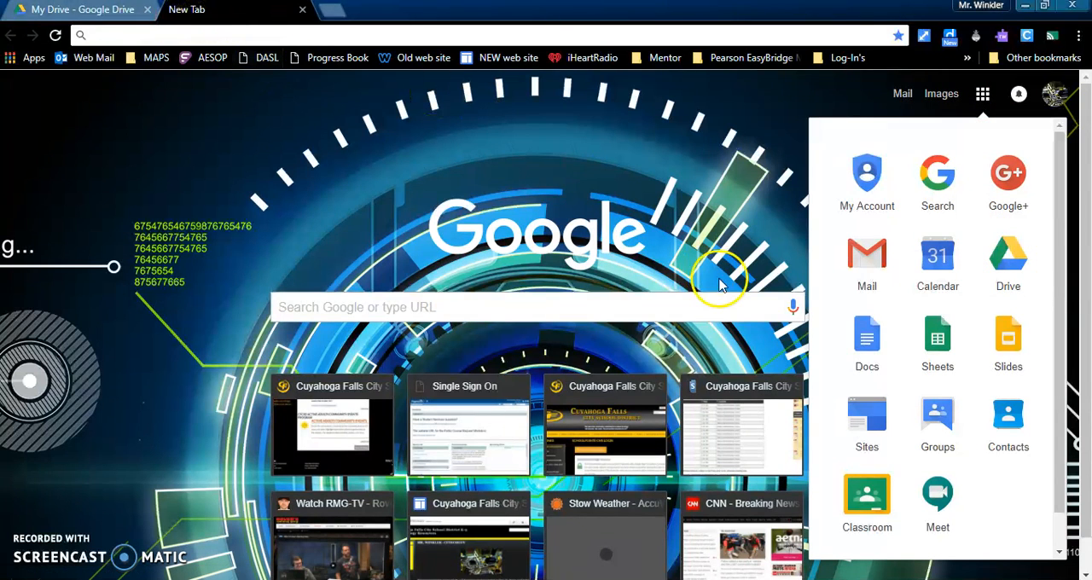
click(303, 12)
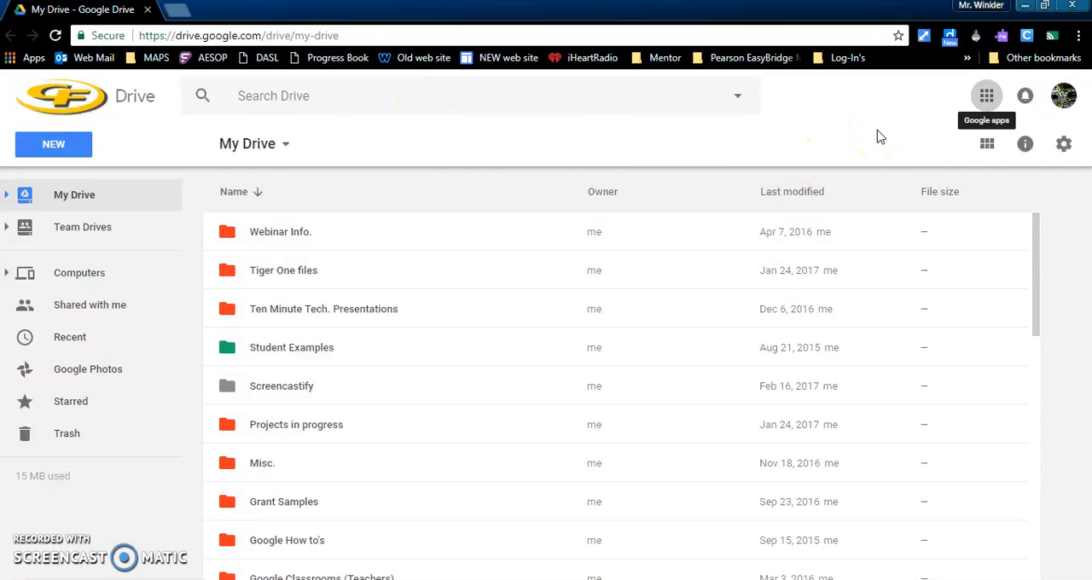
- Switch to Google Classroom and create a new class named test2
click(987, 97)
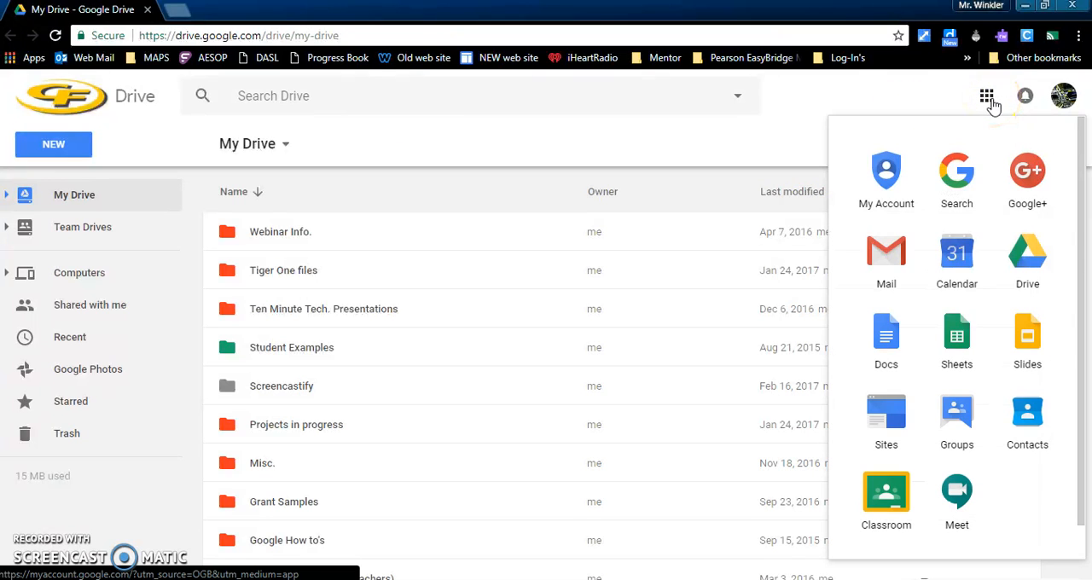
click(886, 500)
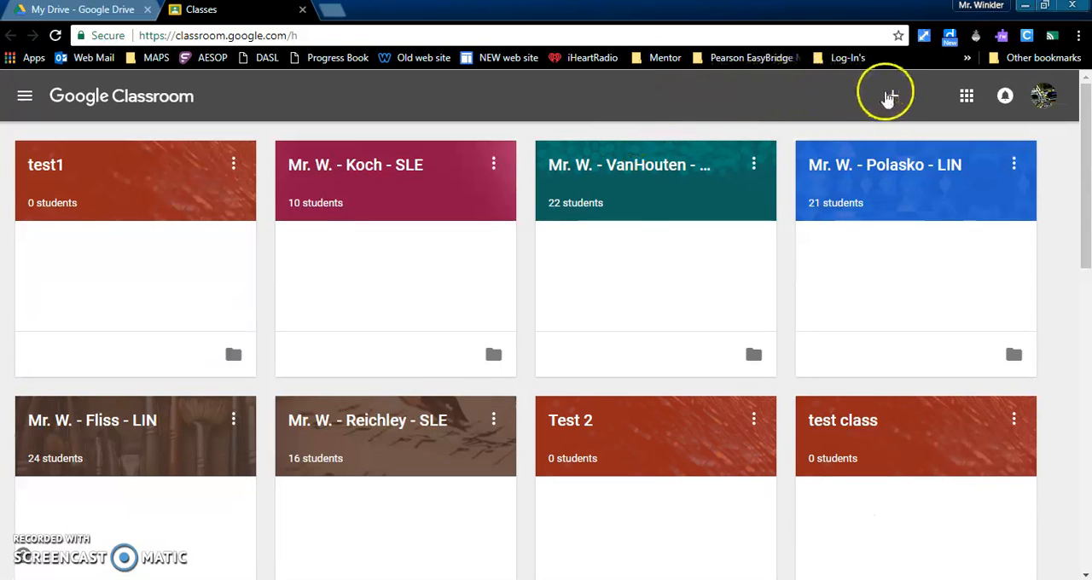
click(894, 99)
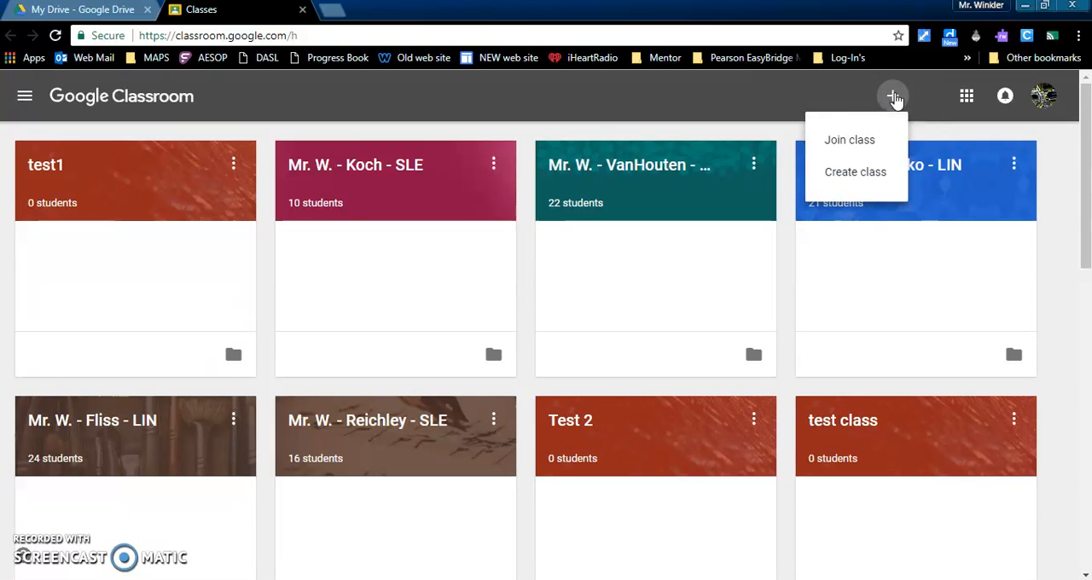
click(856, 173)
click(531, 277)
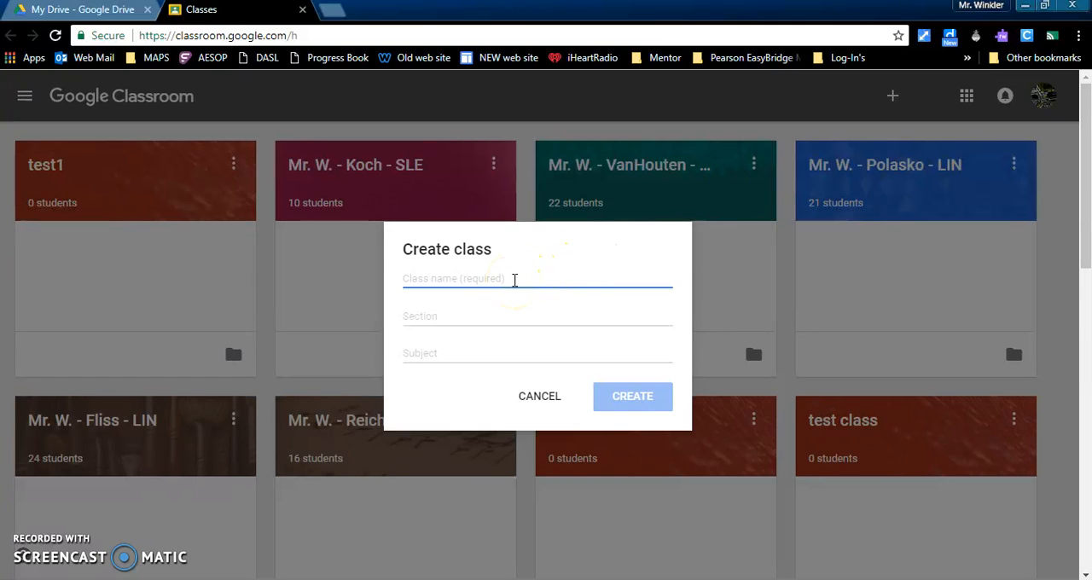
text(test2)
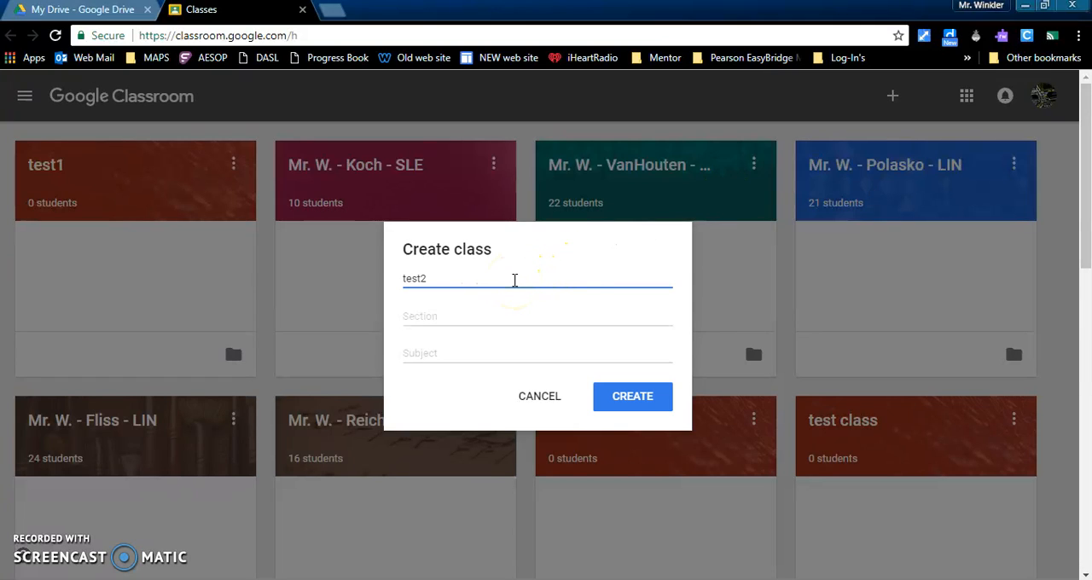
click(637, 407)
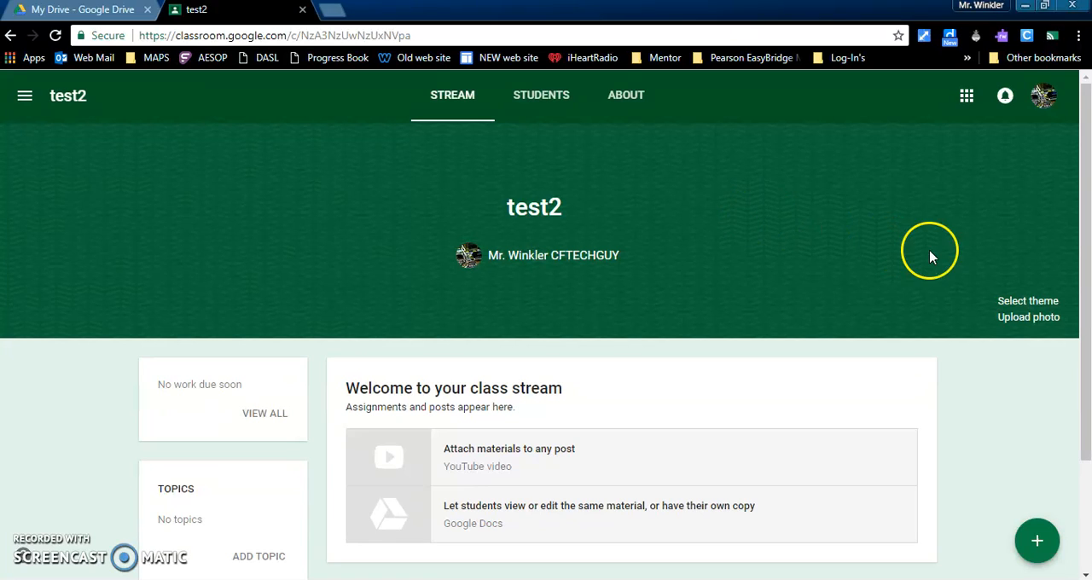
- Set the test2 class theme to the dark blue spider web image, the first picture in the gallery
click(1016, 302)
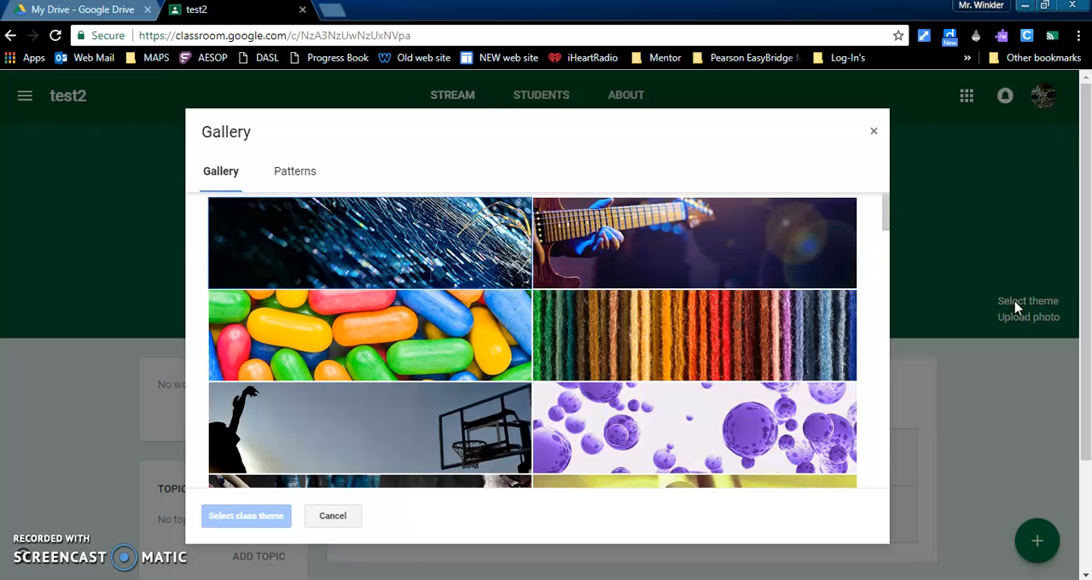
click(395, 228)
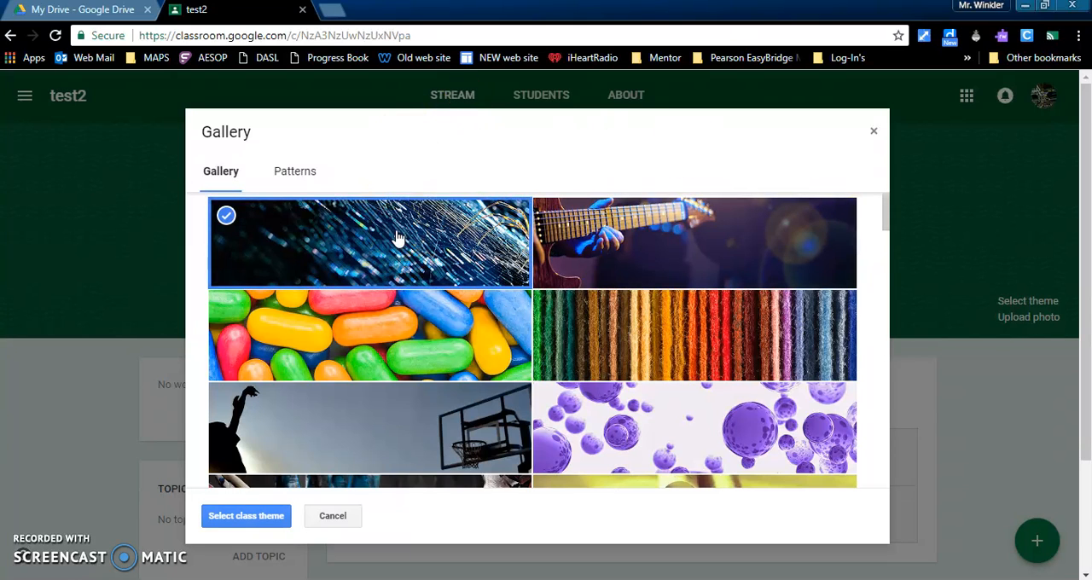
click(246, 516)
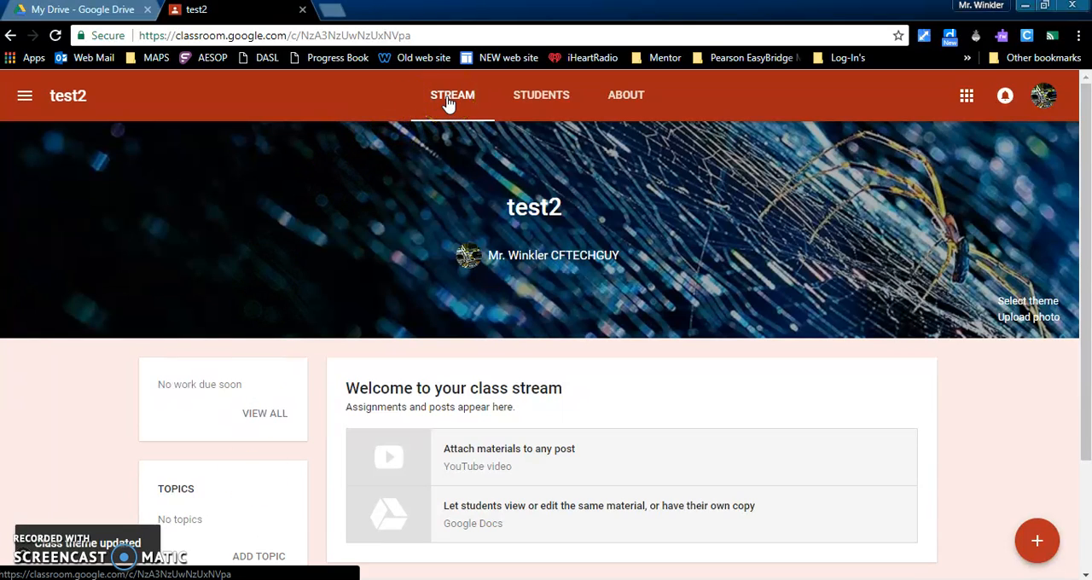
- Examine the Students page of the test2 class and the options available for its class code
click(531, 98)
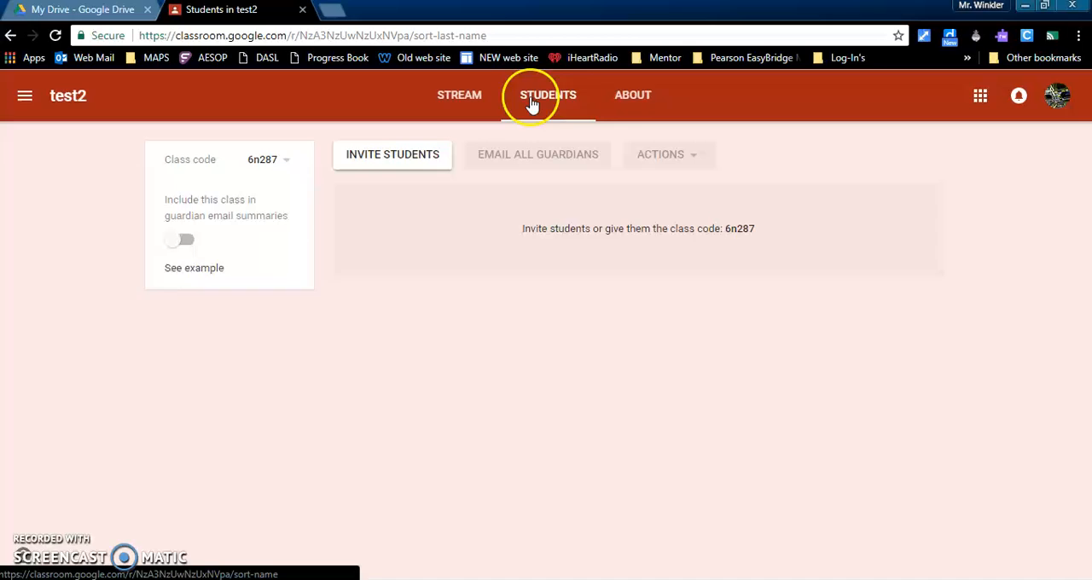
click(634, 100)
click(561, 111)
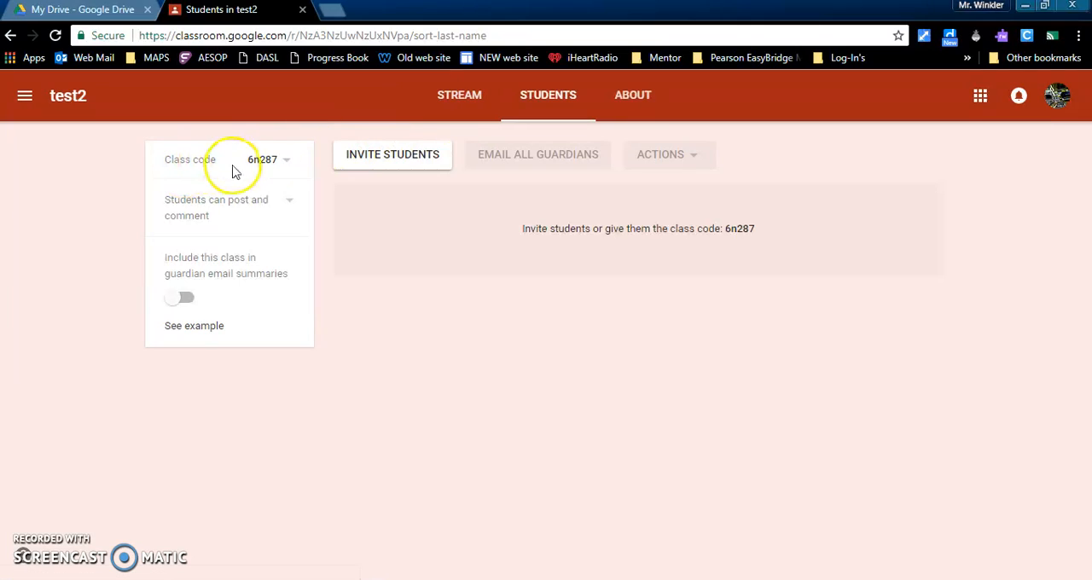
click(287, 166)
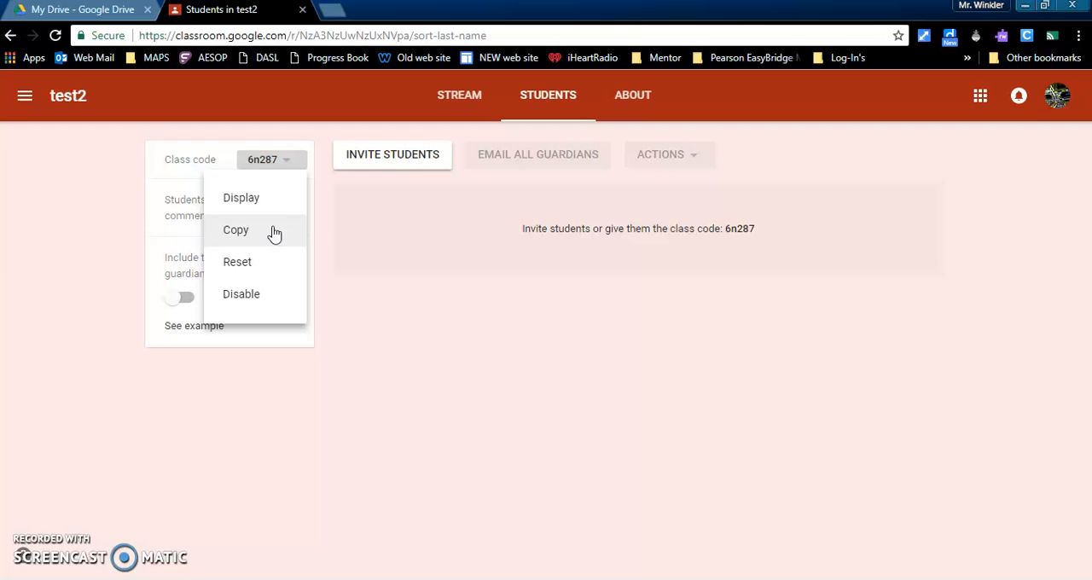
click(257, 297)
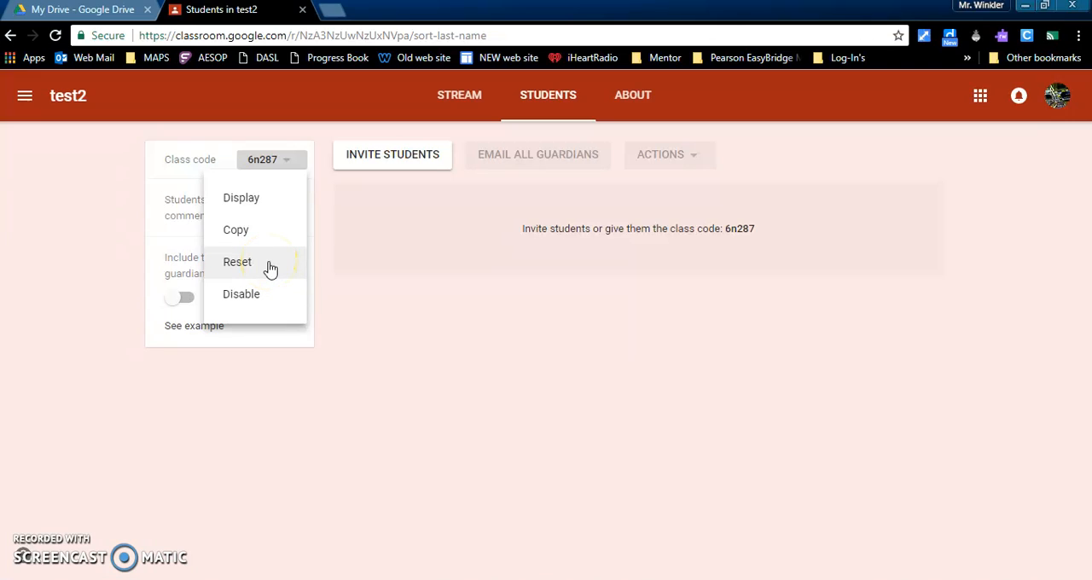
click(73, 236)
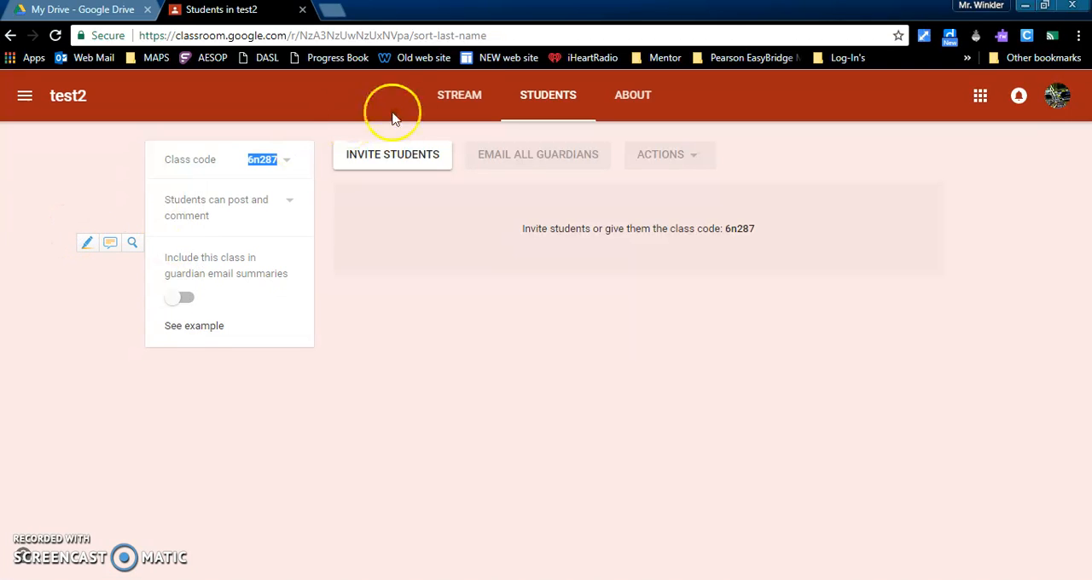
- Review the post types offered in the class stream and the blank announcement form, closing the form without posting
click(462, 99)
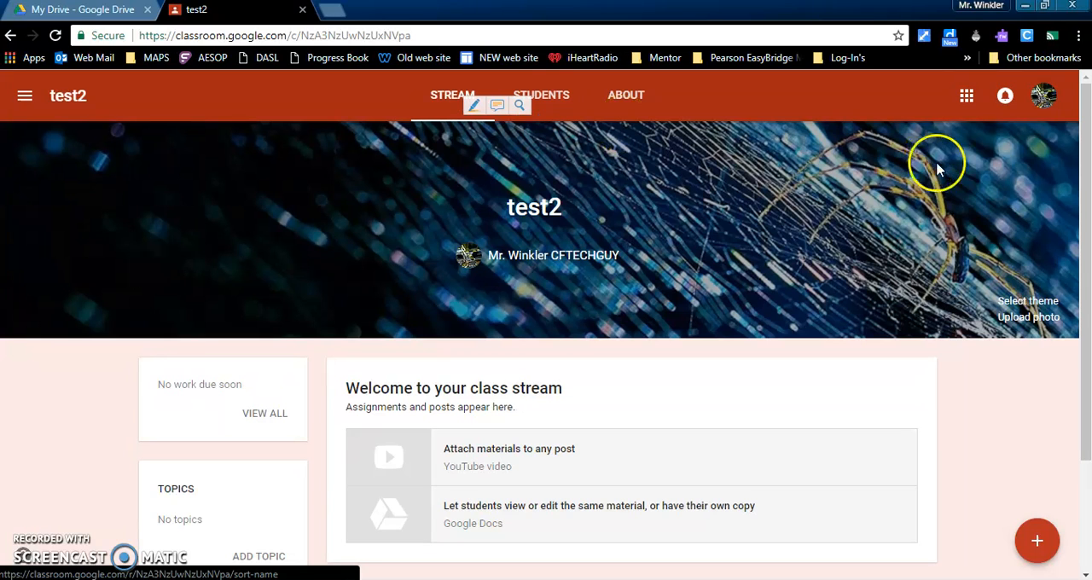
drag(1083, 173, 1079, 273)
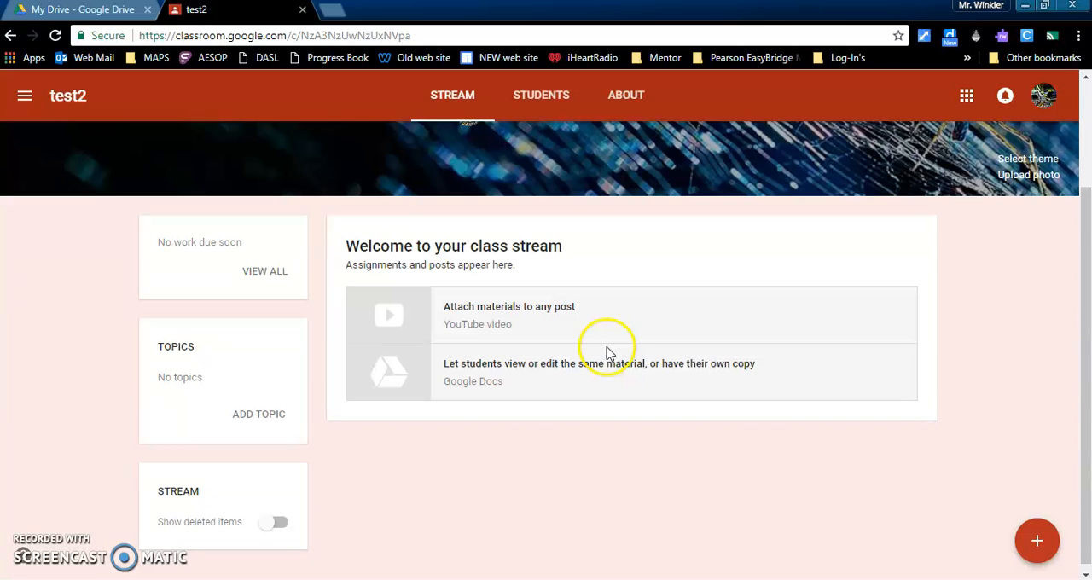
click(1037, 543)
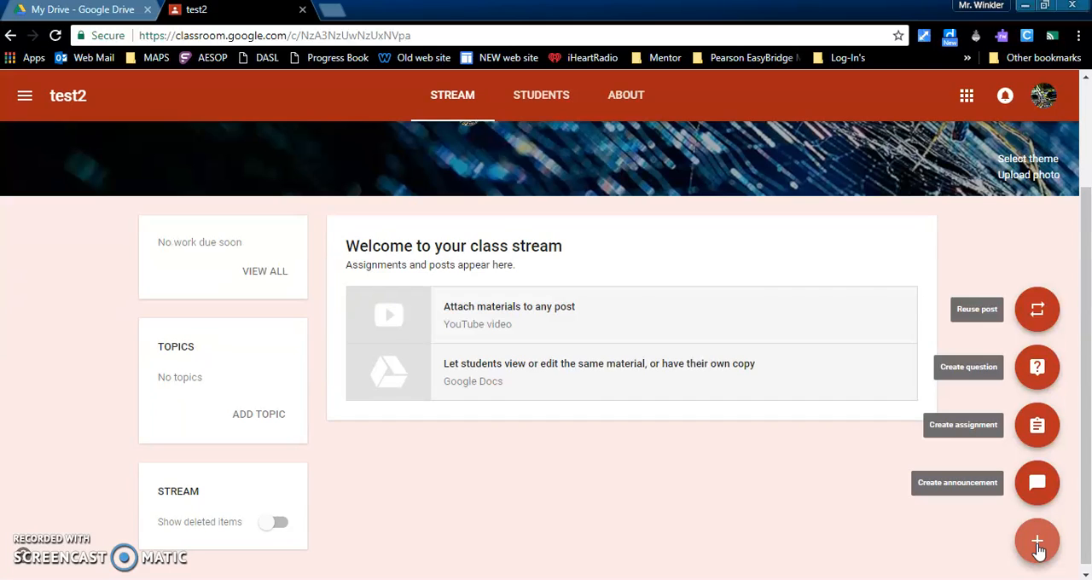
click(1038, 486)
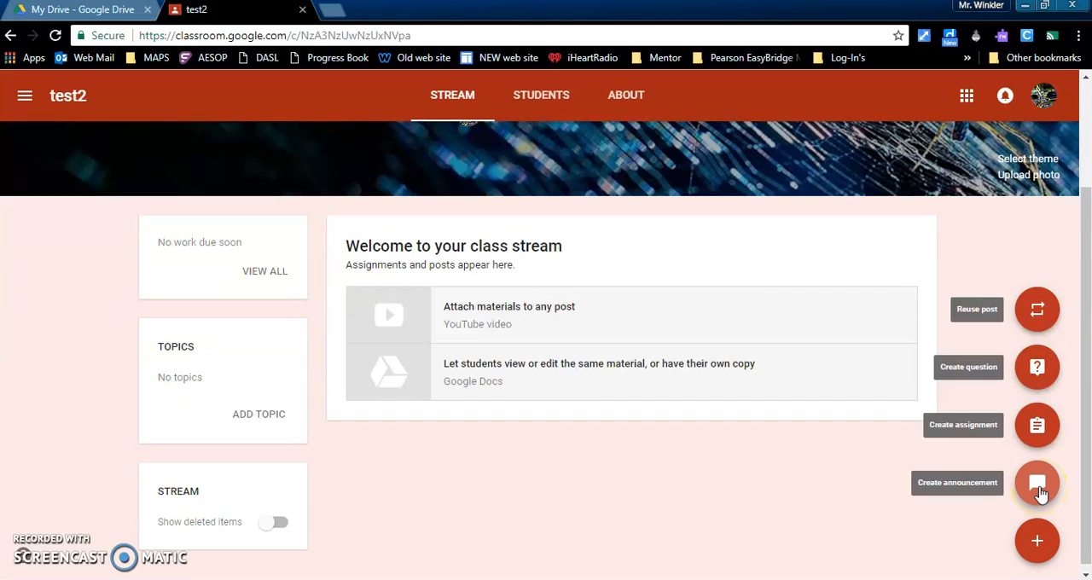
click(1038, 426)
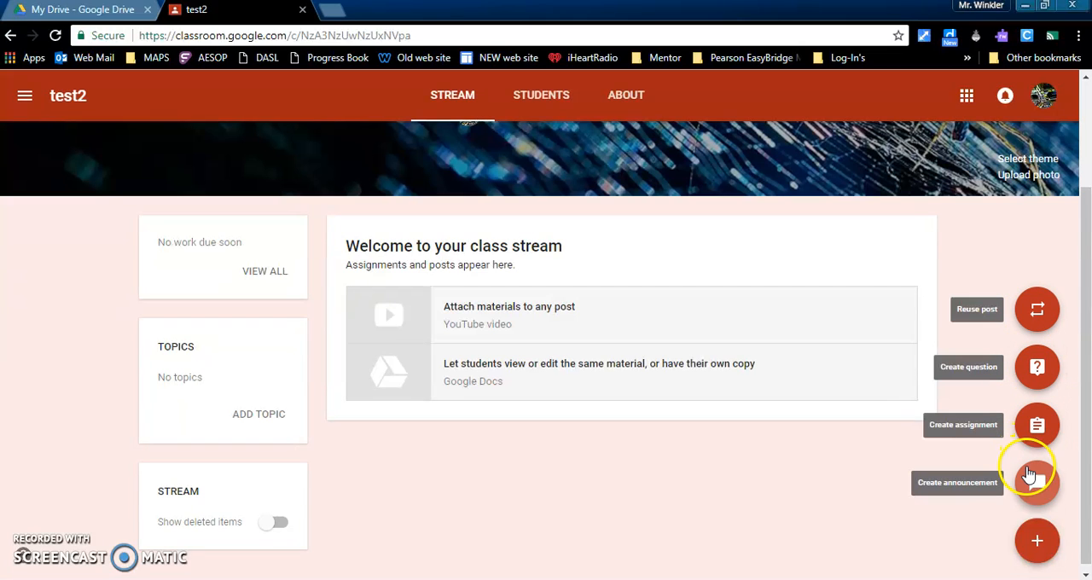
click(1034, 483)
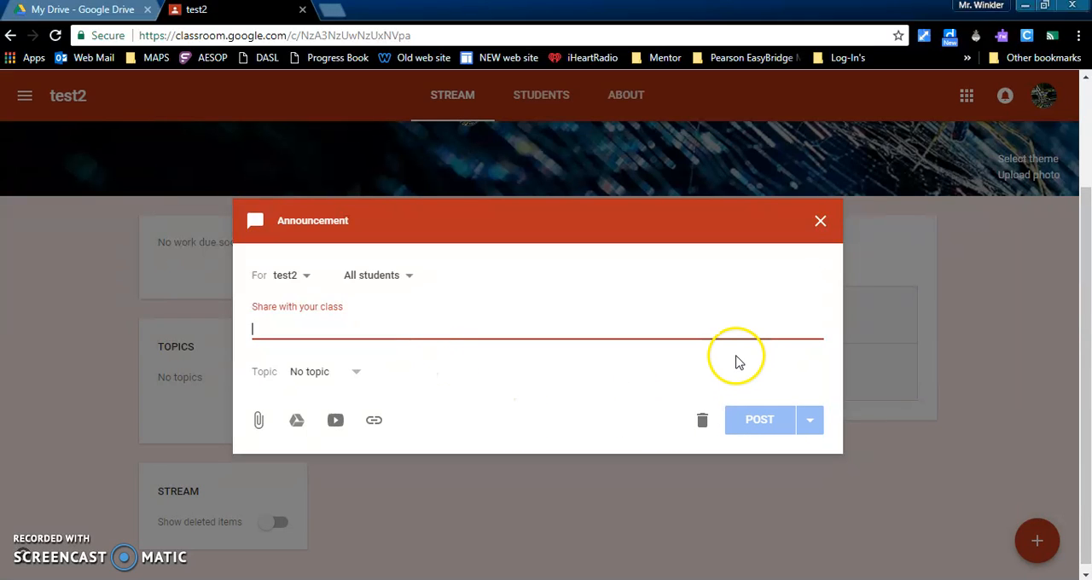
click(817, 224)
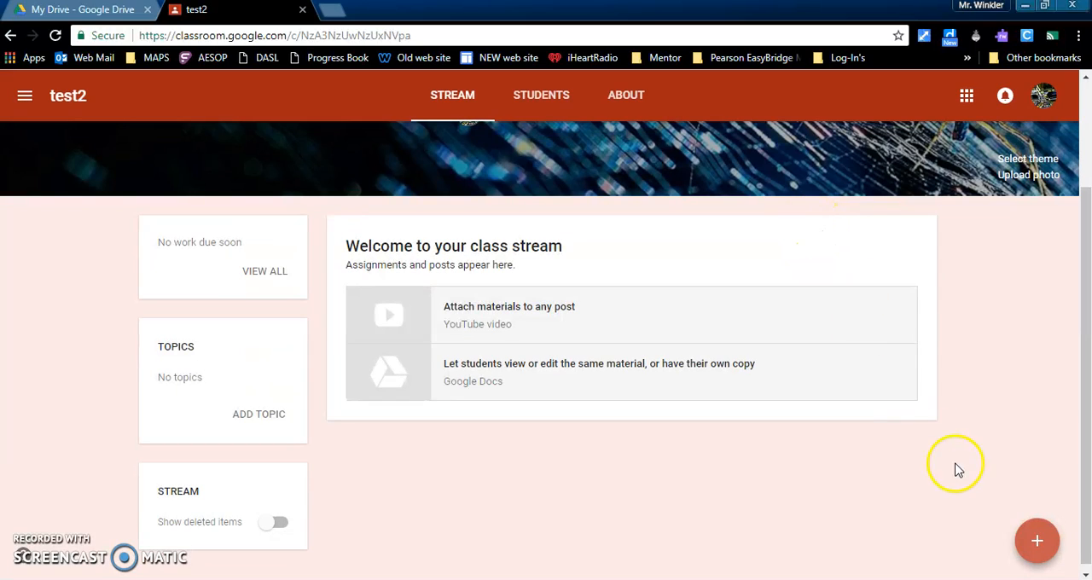
- Examine the topic, due date and answer type options of a new question, closing the form without asking it
mouse_move(1036, 546)
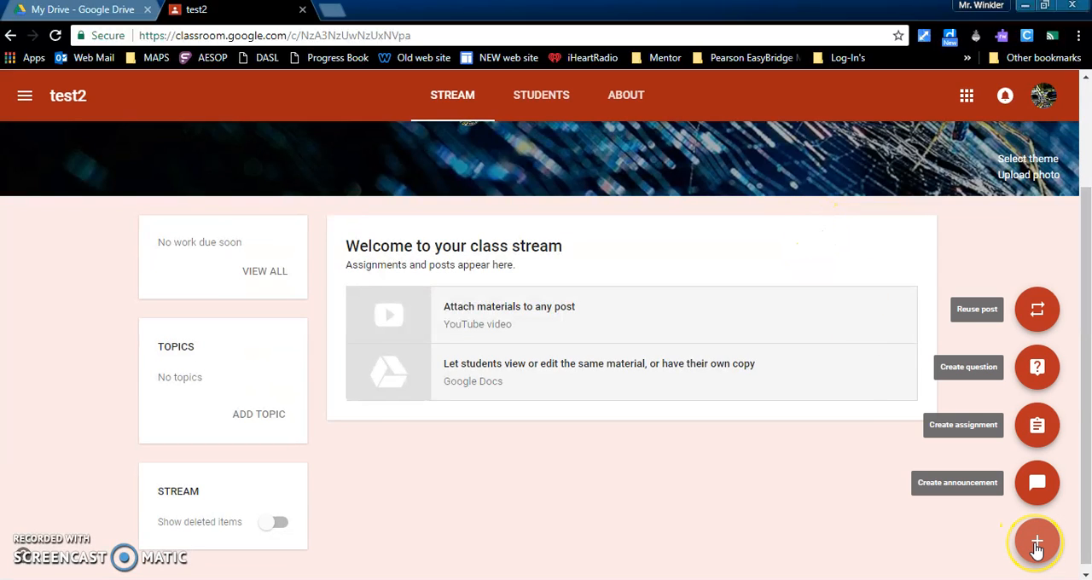
click(1037, 367)
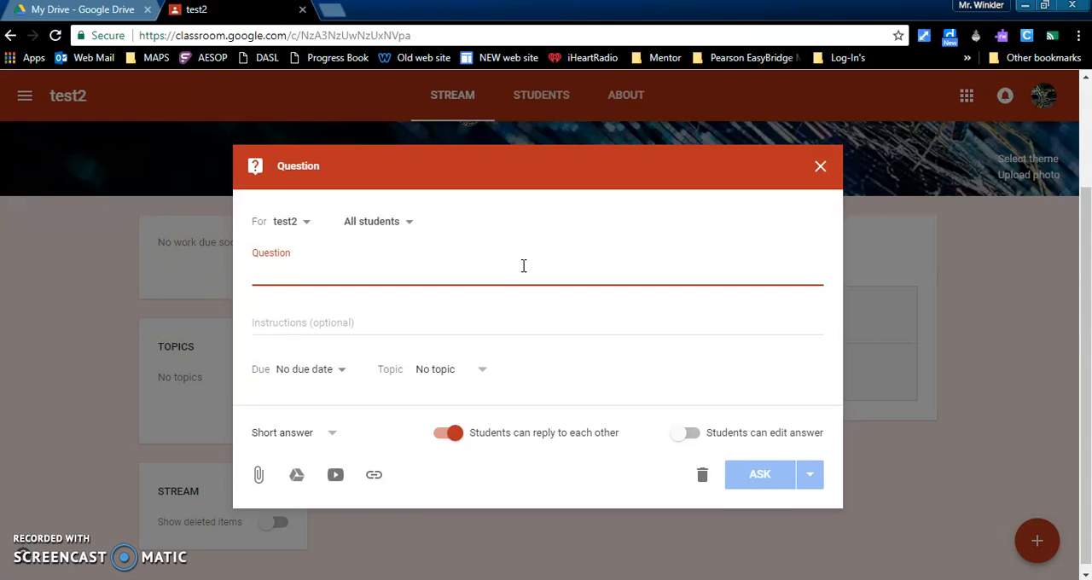
click(480, 376)
click(481, 380)
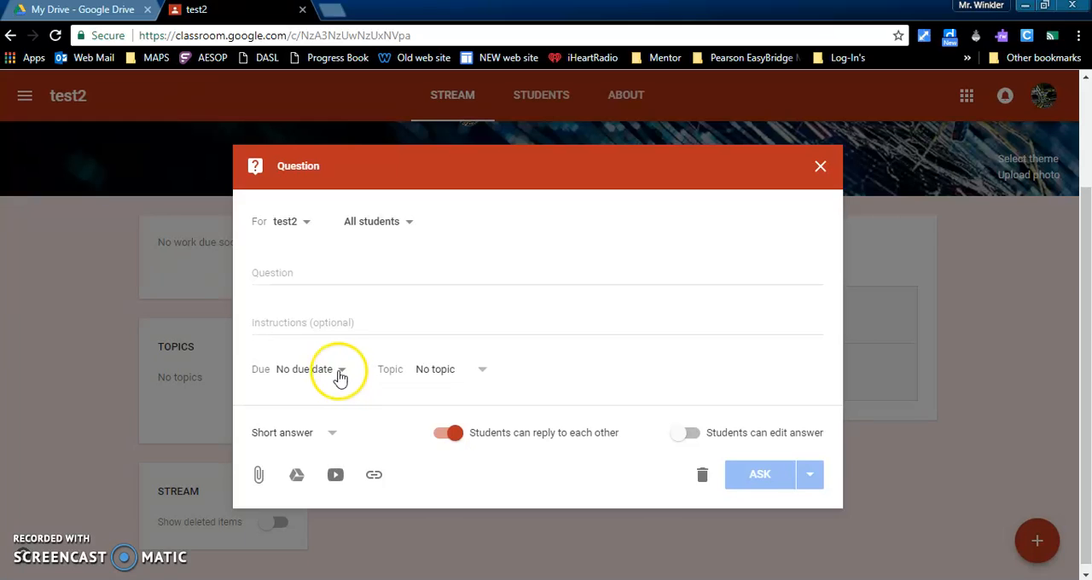
click(334, 374)
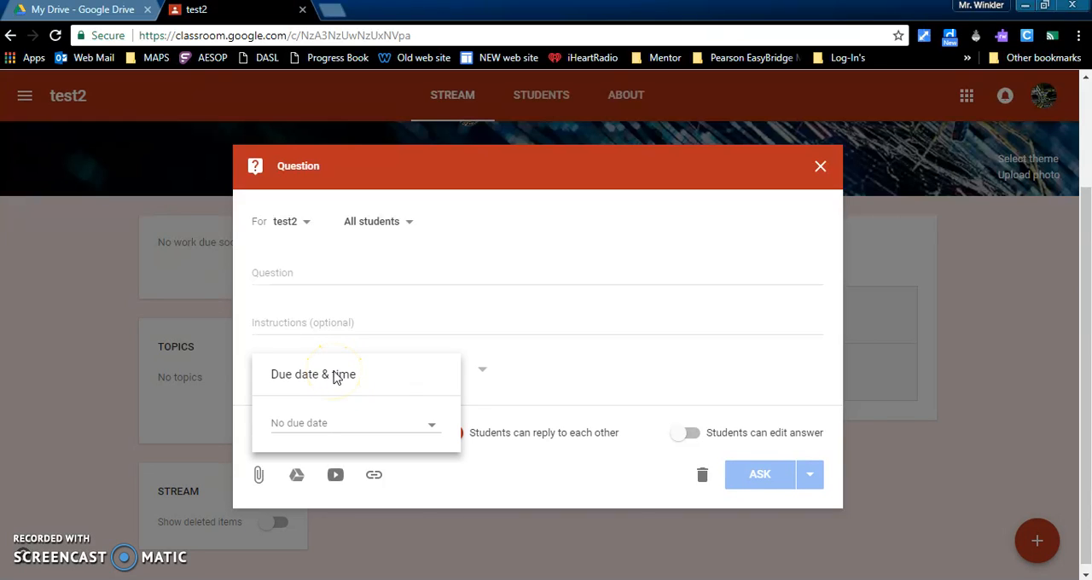
click(424, 272)
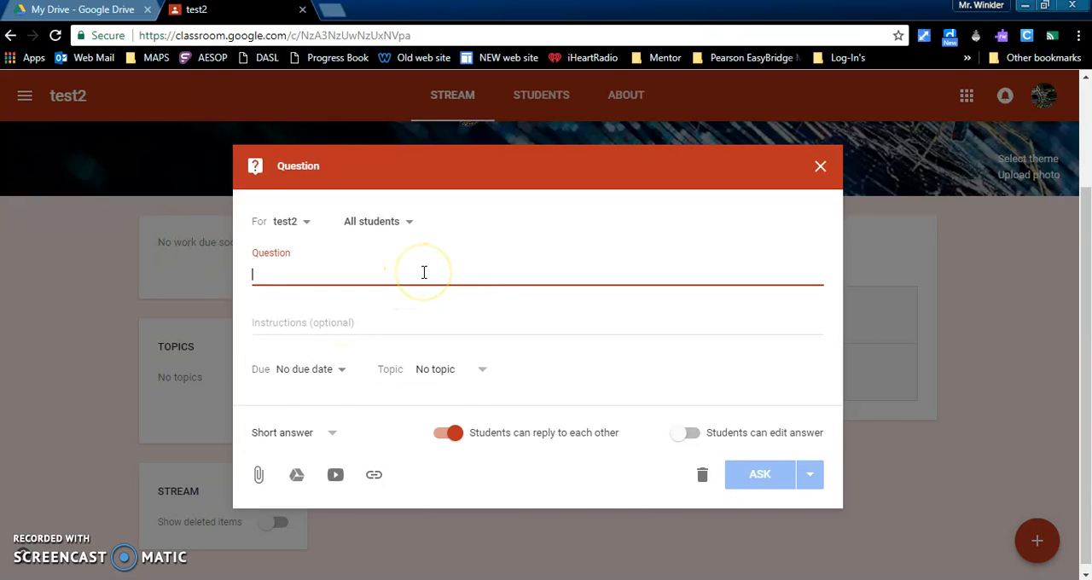
click(339, 437)
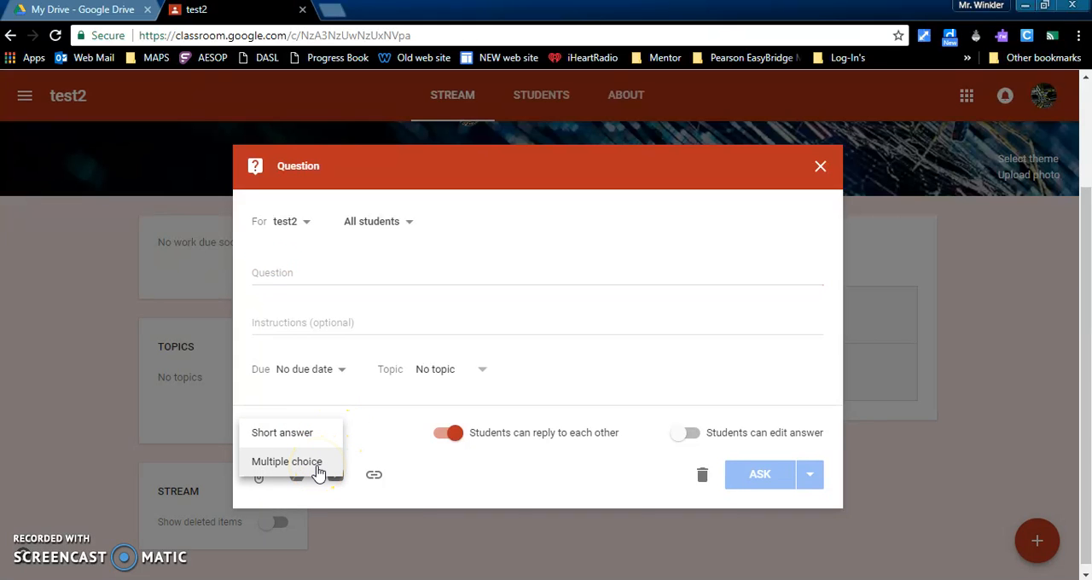
click(820, 165)
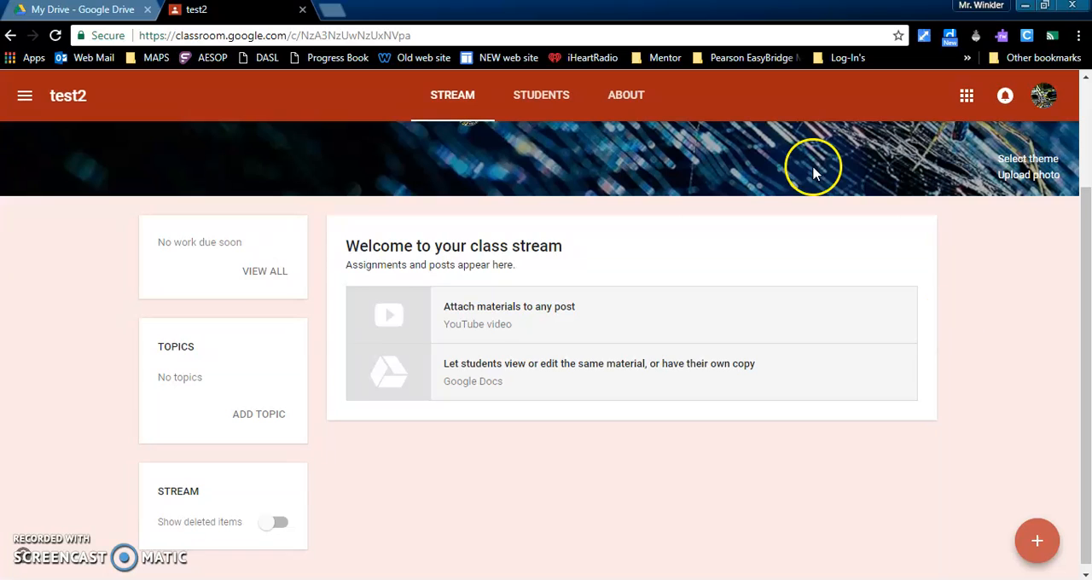
- Create a new assignment in the test2 class with the title project1, leaving its instructions empty
click(1036, 539)
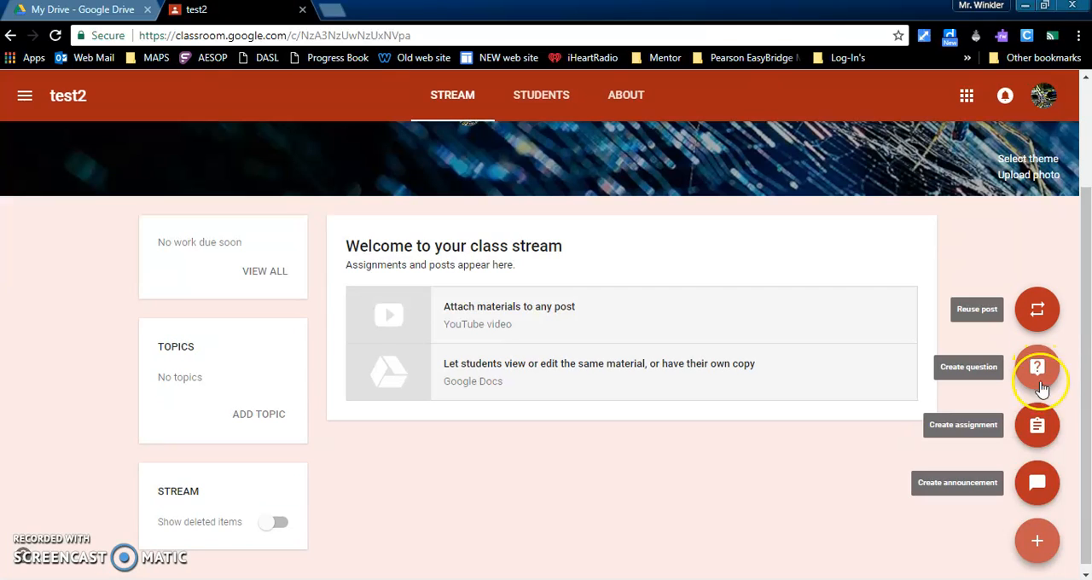
click(1039, 429)
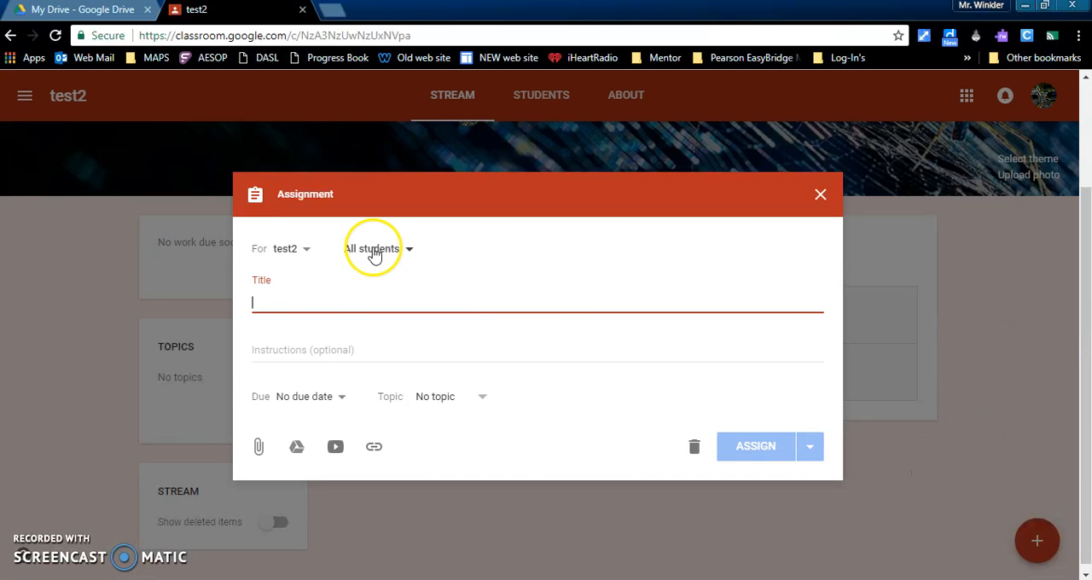
text(project1)
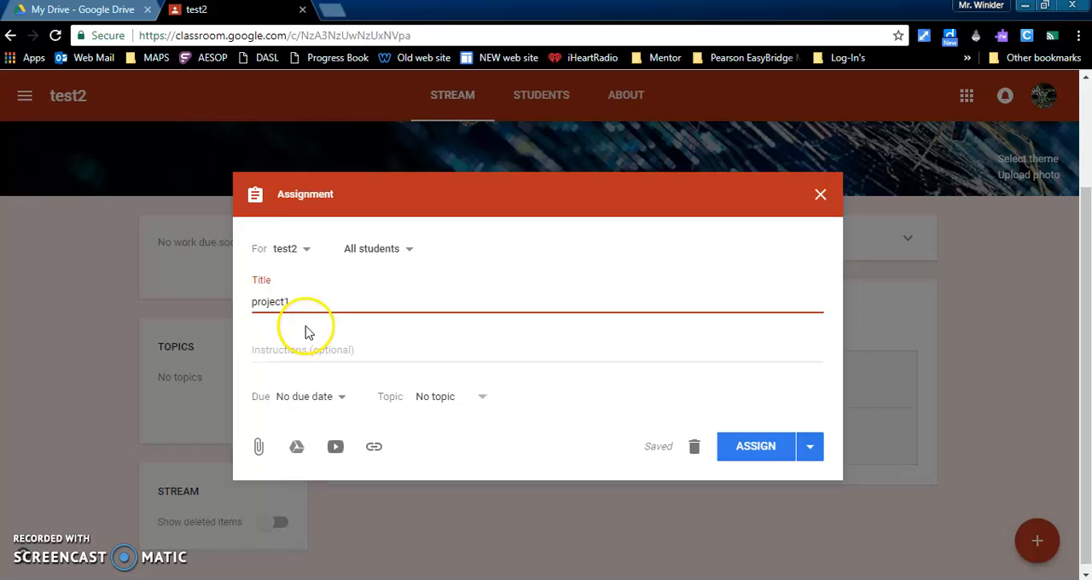
click(314, 349)
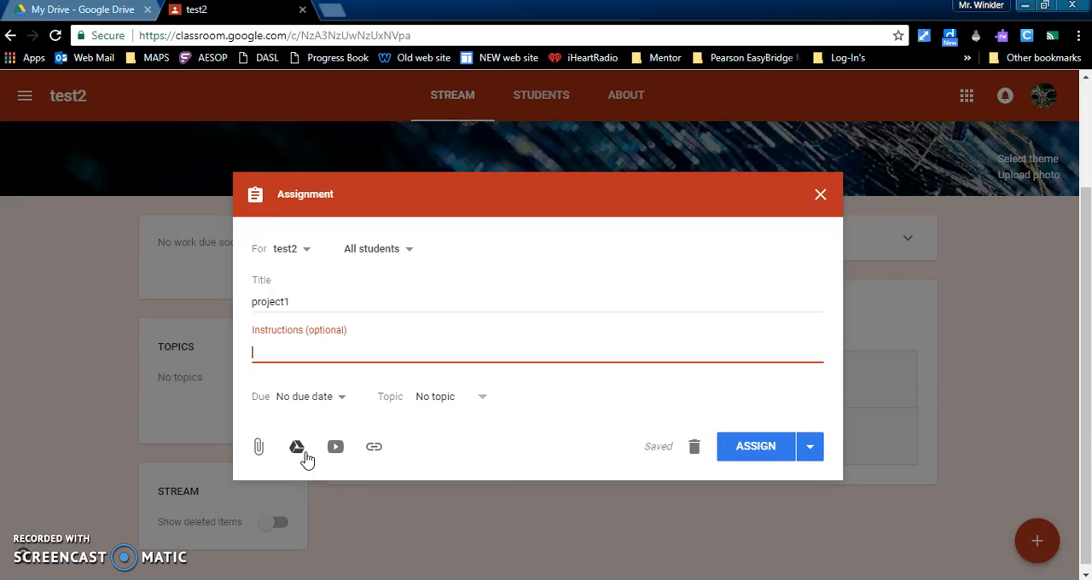
- Review the link attachment and scheduling options of the project1 assignment without using them, and assign it right away
click(374, 448)
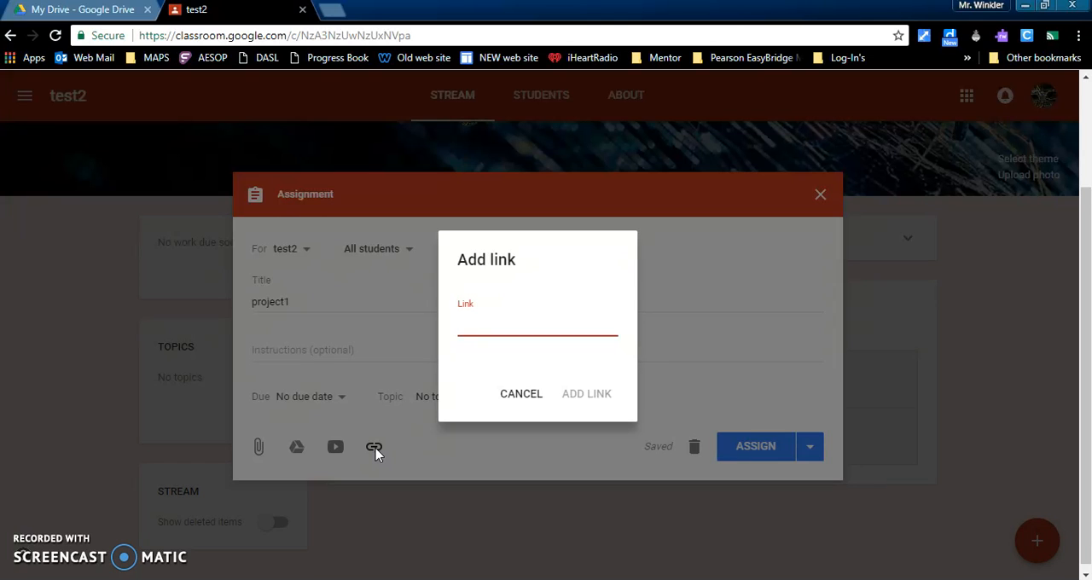
click(516, 394)
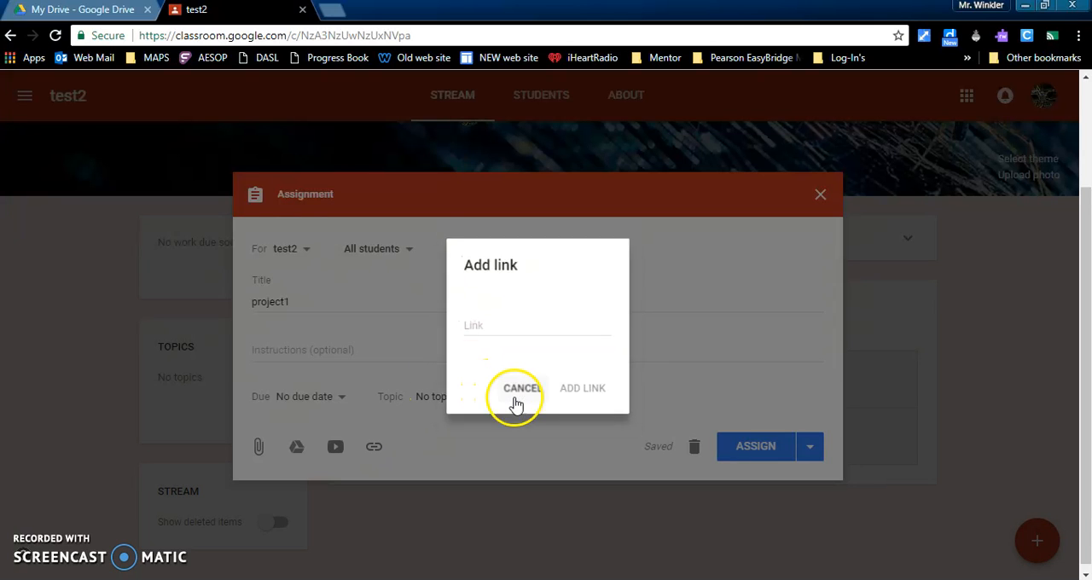
click(811, 450)
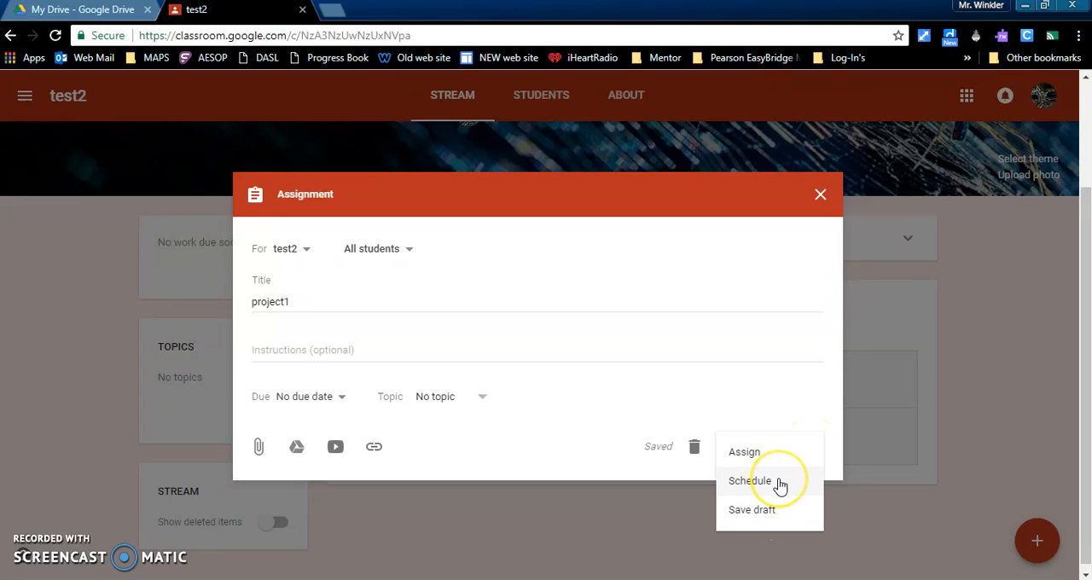
click(697, 380)
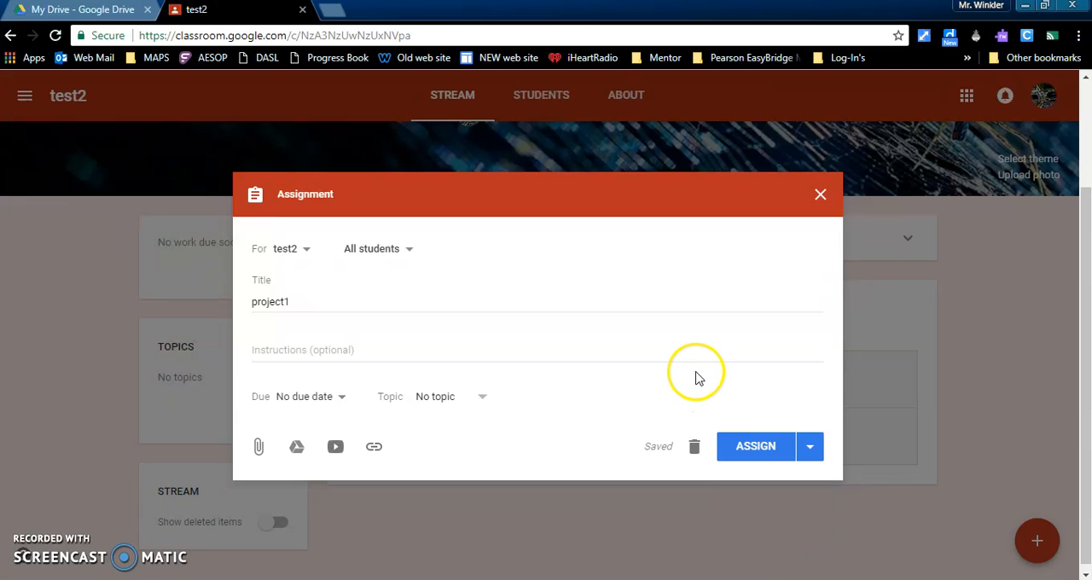
click(753, 444)
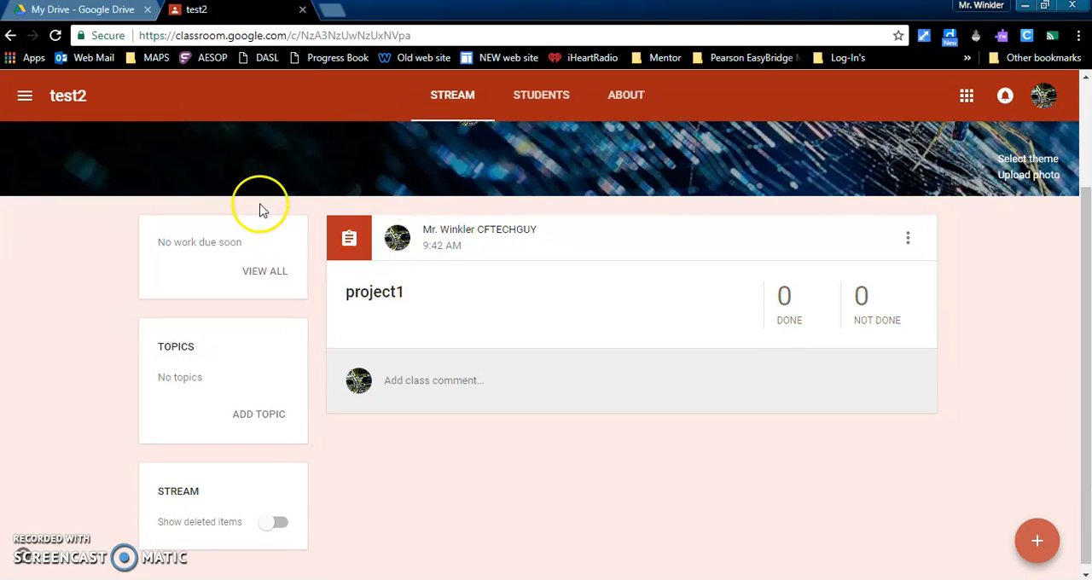
- Check the list of classes from within test2 and go back to the overview of all classes
click(34, 103)
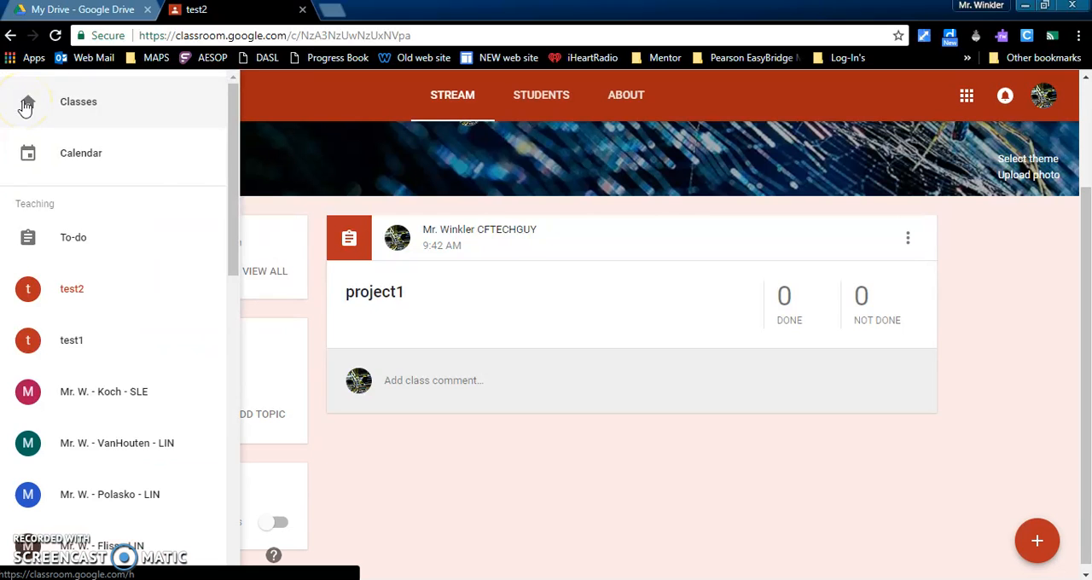
click(118, 294)
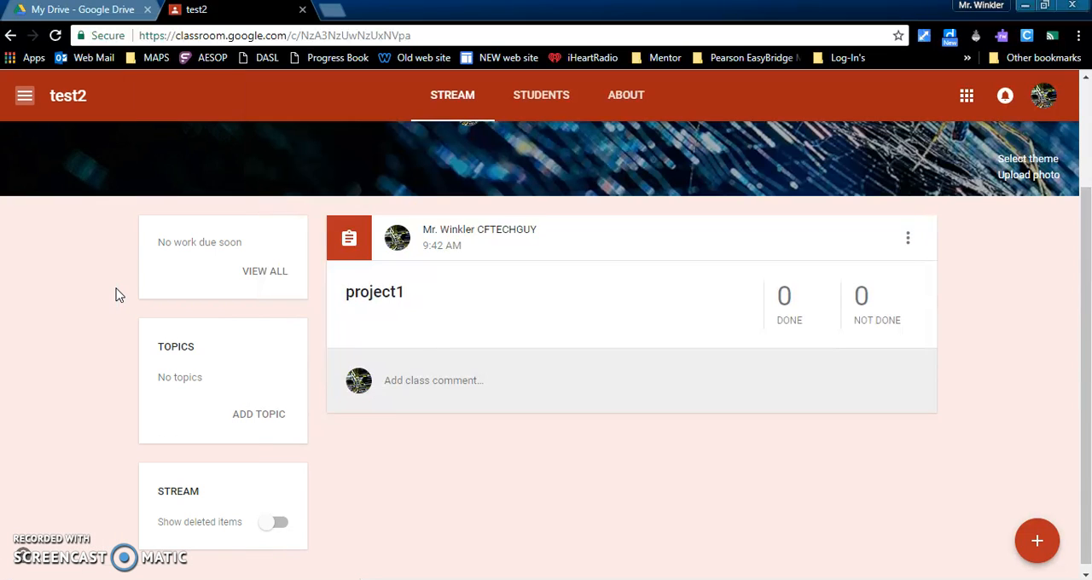
click(27, 97)
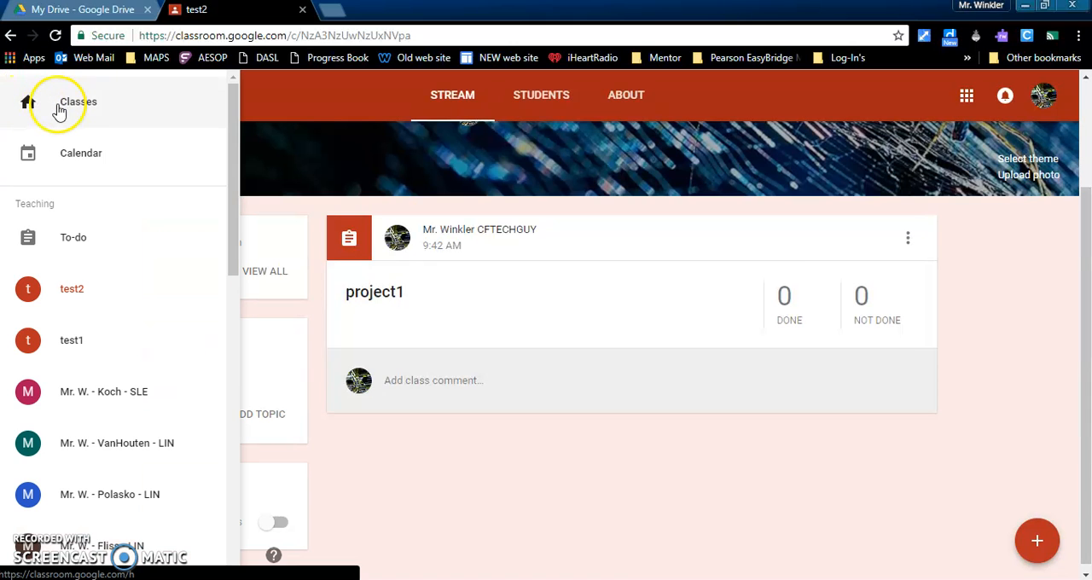
click(51, 104)
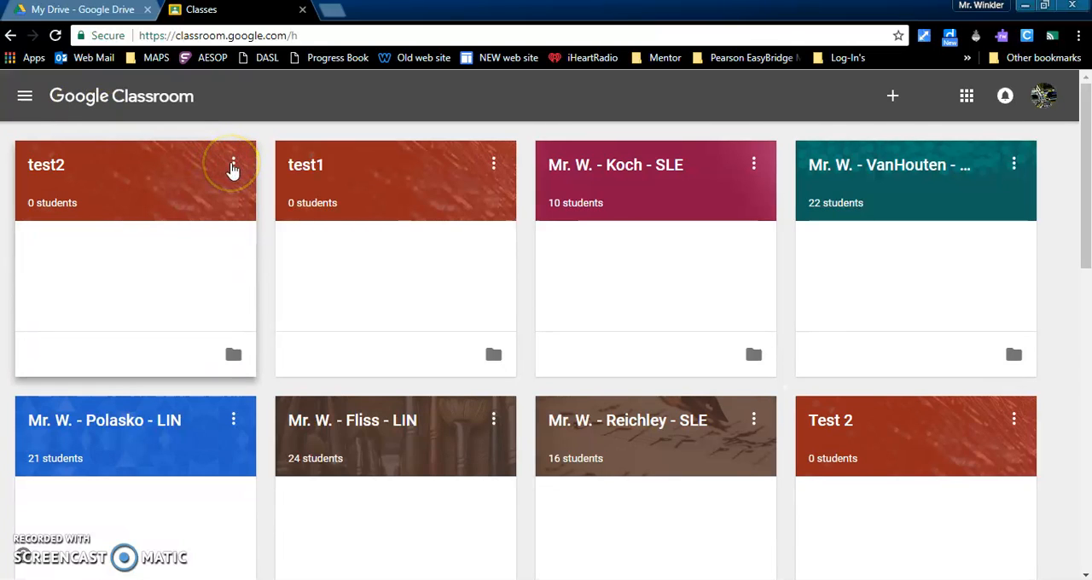
- Archive the test2 class from the overview of classes
click(232, 166)
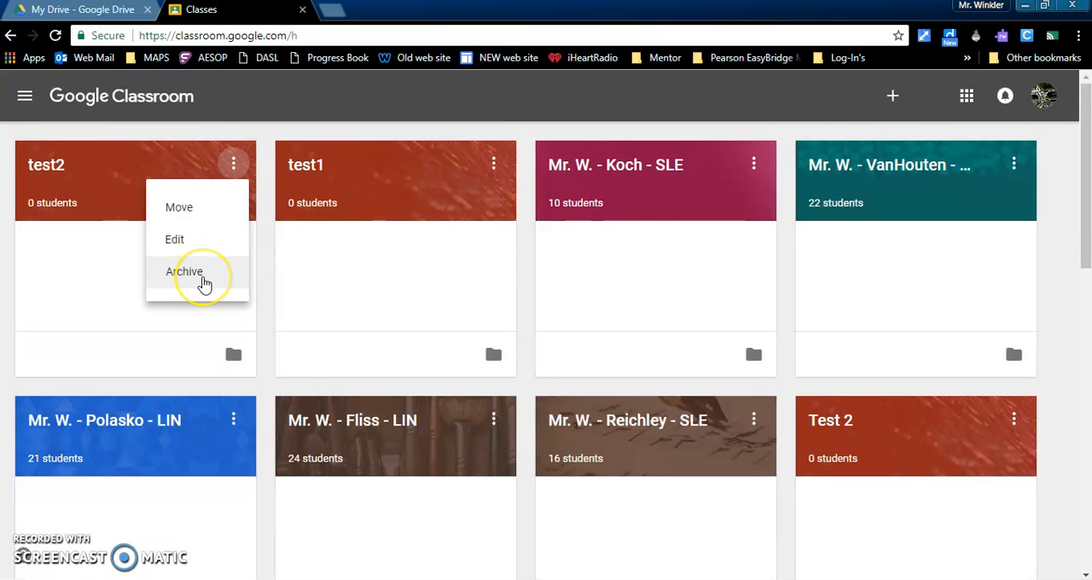
click(203, 274)
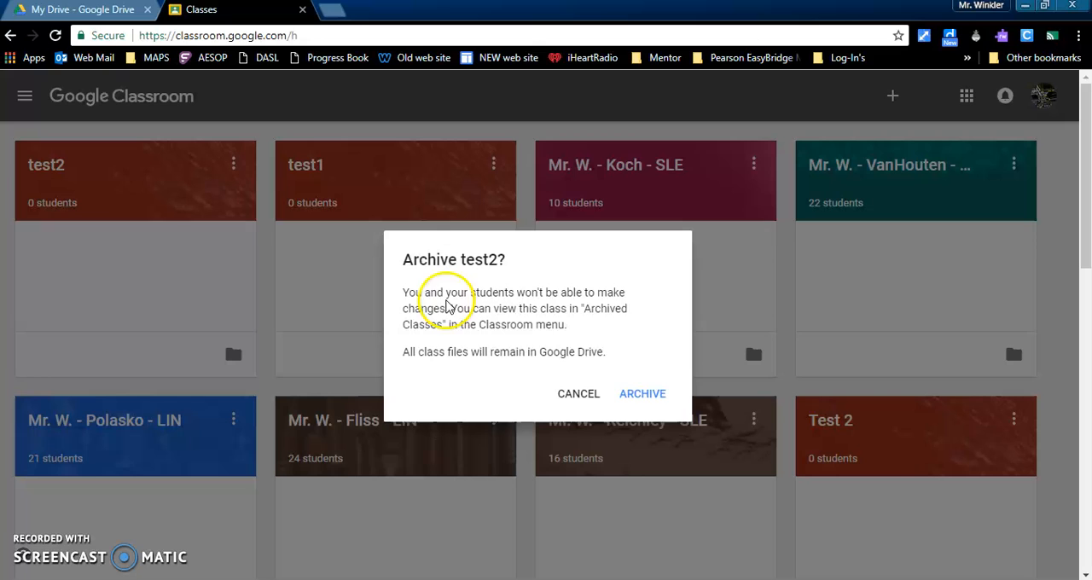
click(649, 404)
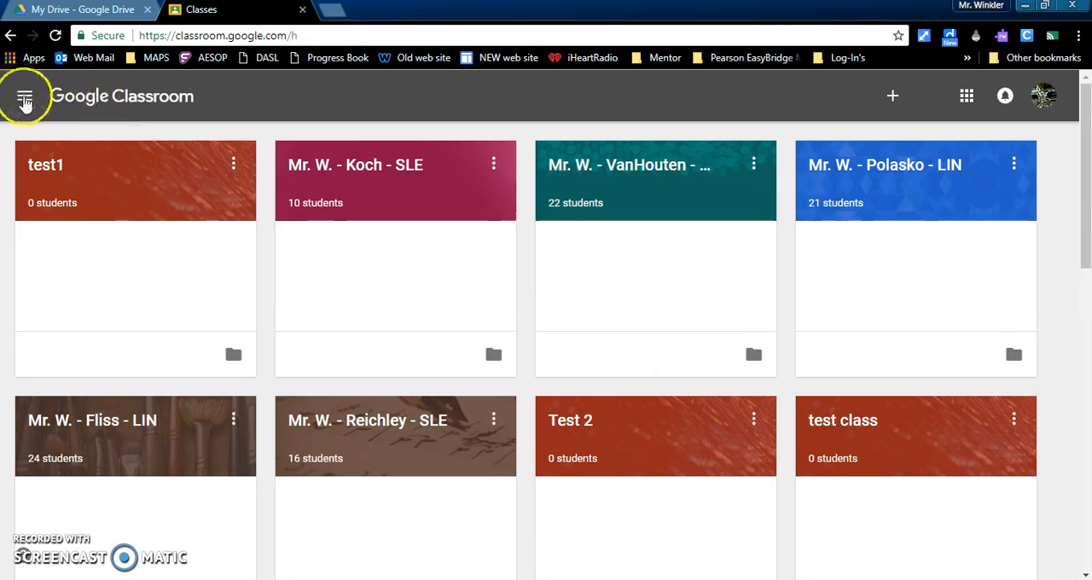
- Permanently delete the test2 class from the archived classes
click(25, 100)
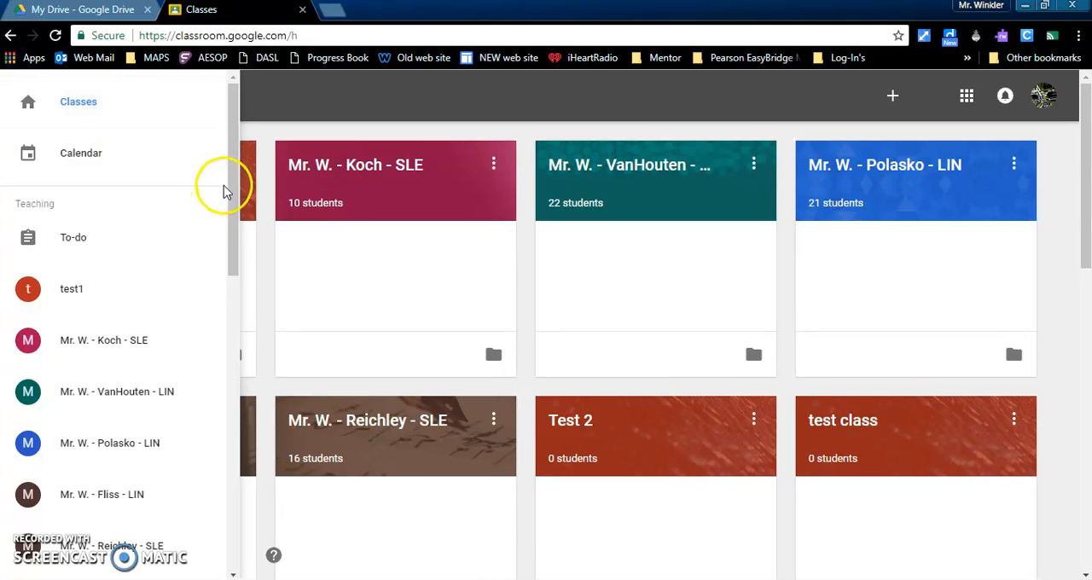
drag(229, 190, 226, 531)
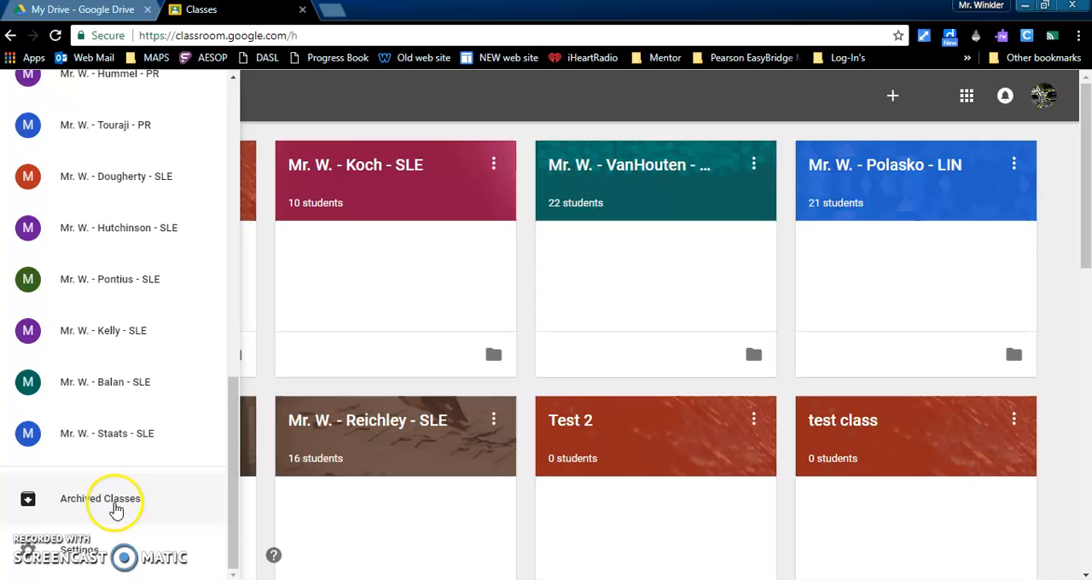
click(116, 508)
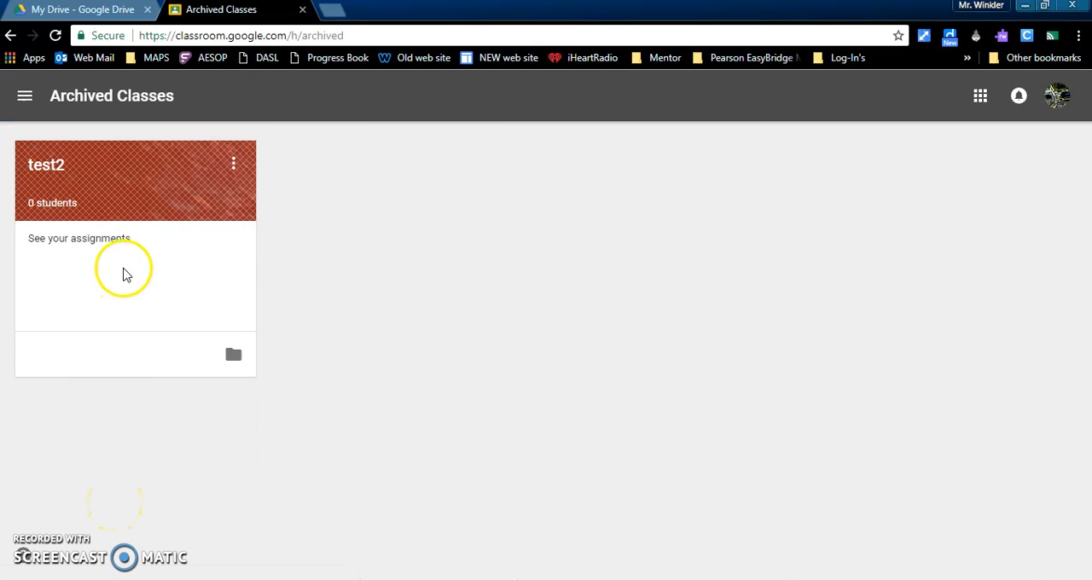
click(233, 163)
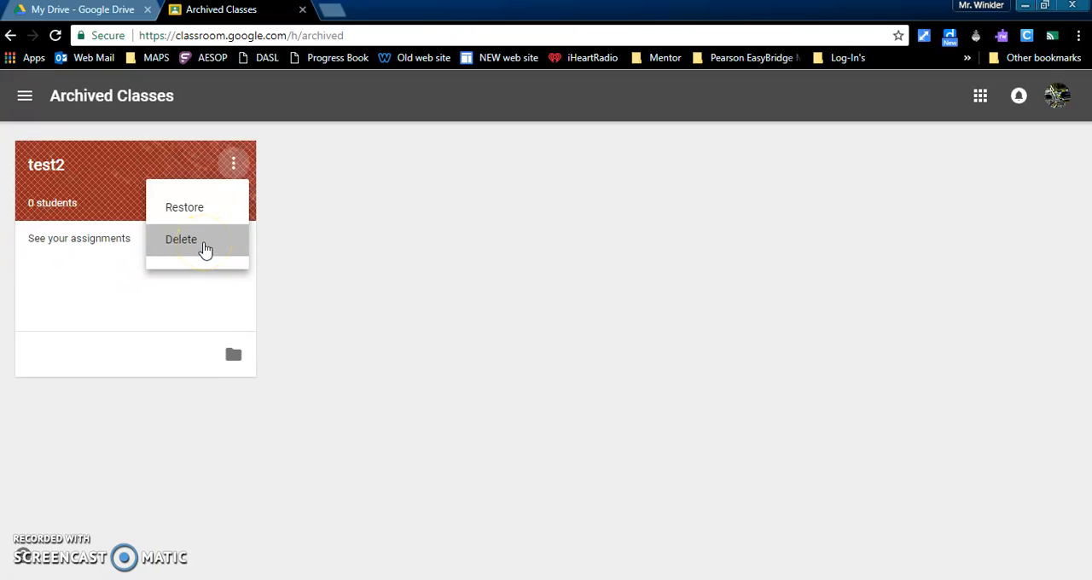
click(205, 249)
click(648, 401)
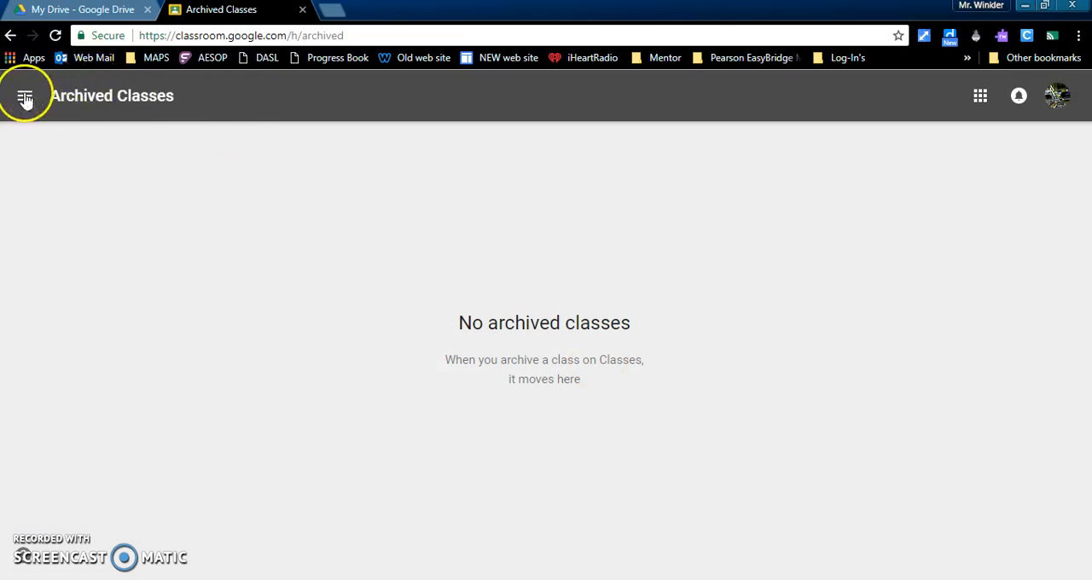
- Leave the archived classes and return to the overview of active classes
click(25, 95)
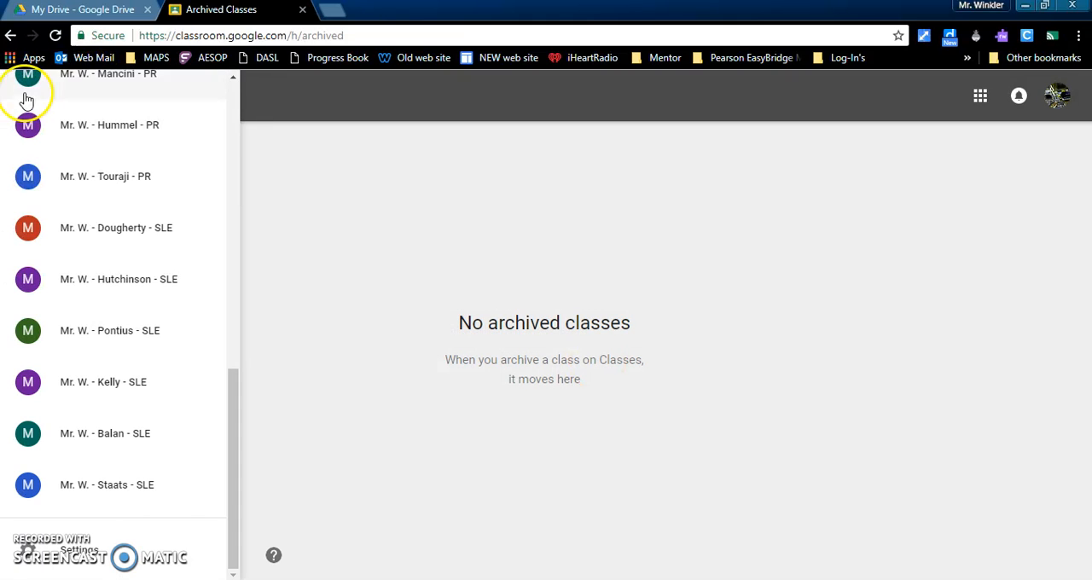
click(231, 99)
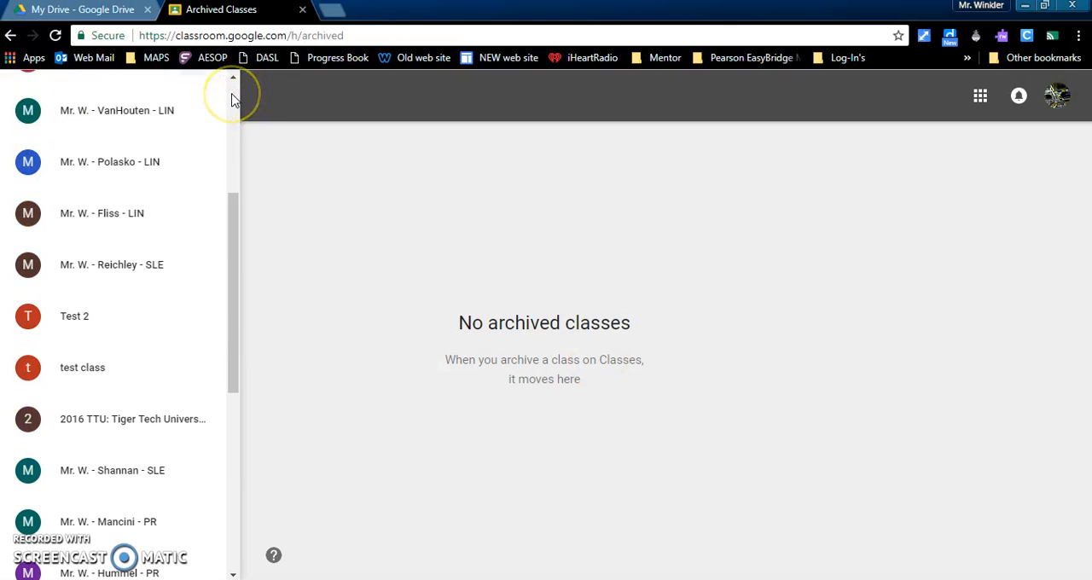
click(231, 99)
click(80, 104)
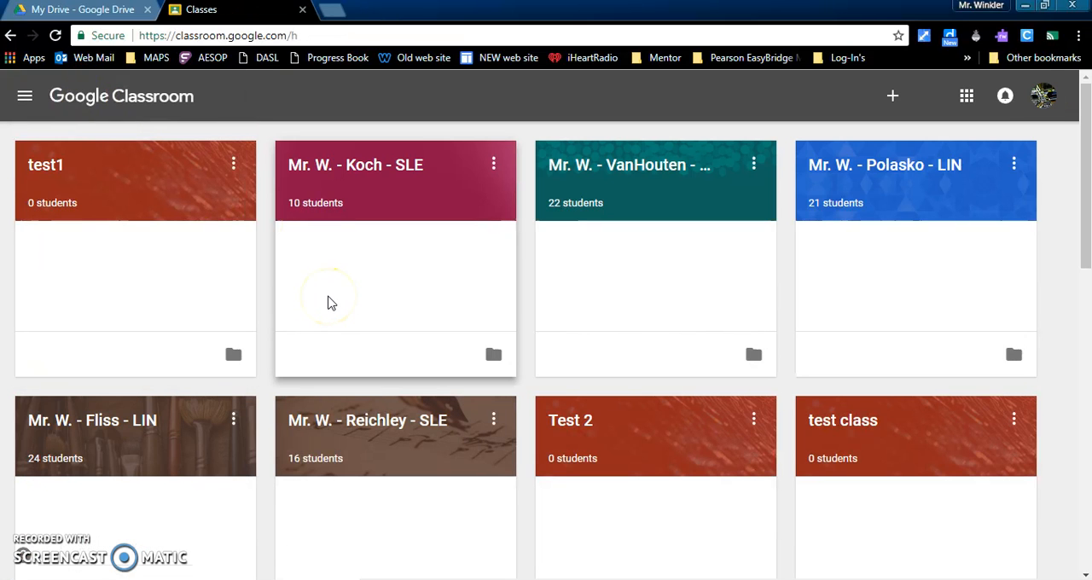